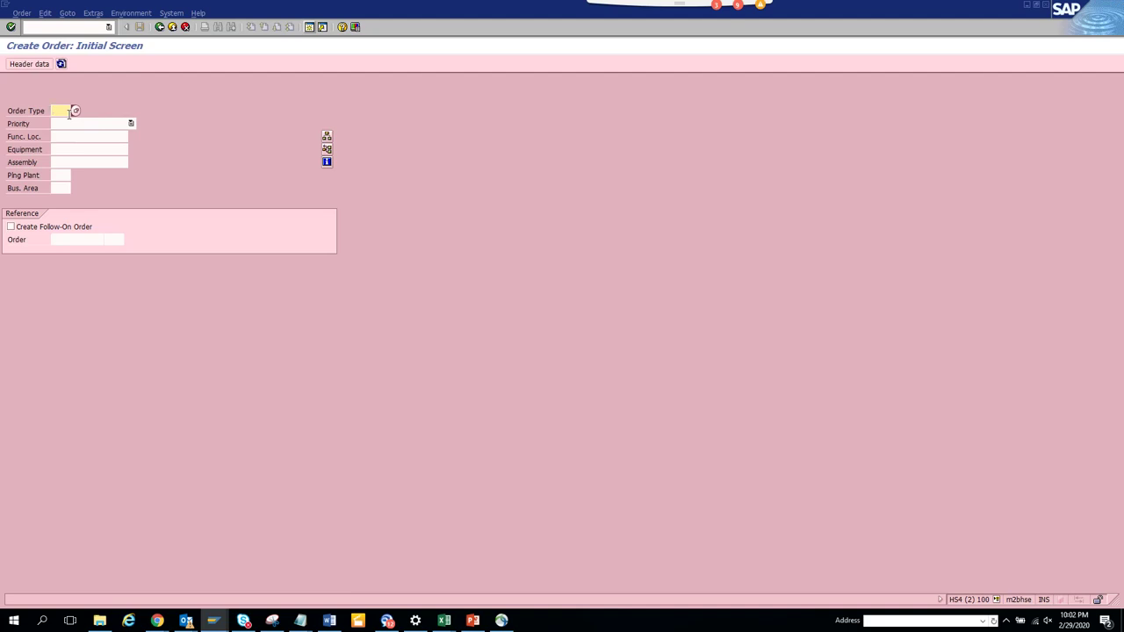
Set the new order's type to PM02, WMS Secondary Maintenance, with priority 2-High
click(75, 111)
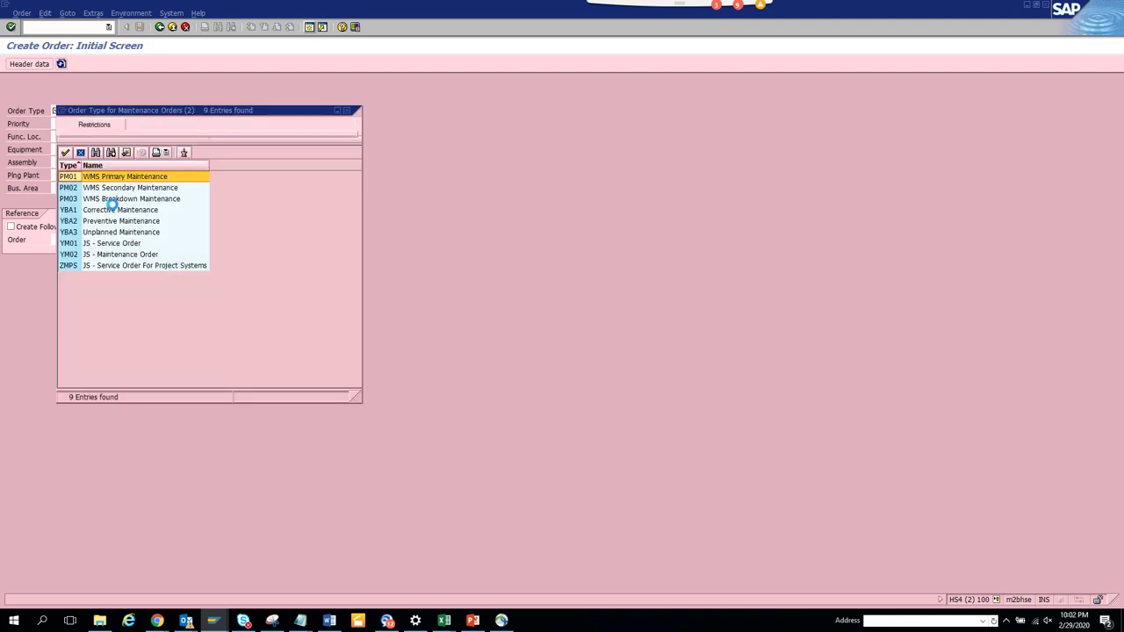
click(124, 190)
double_click(125, 190)
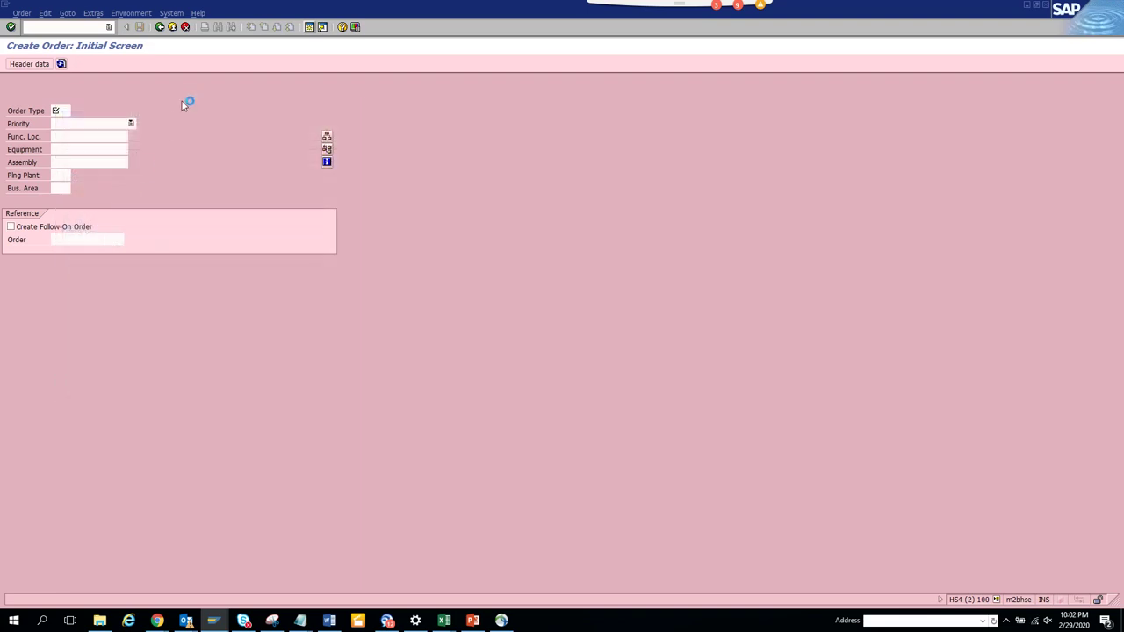
click(130, 124)
click(106, 135)
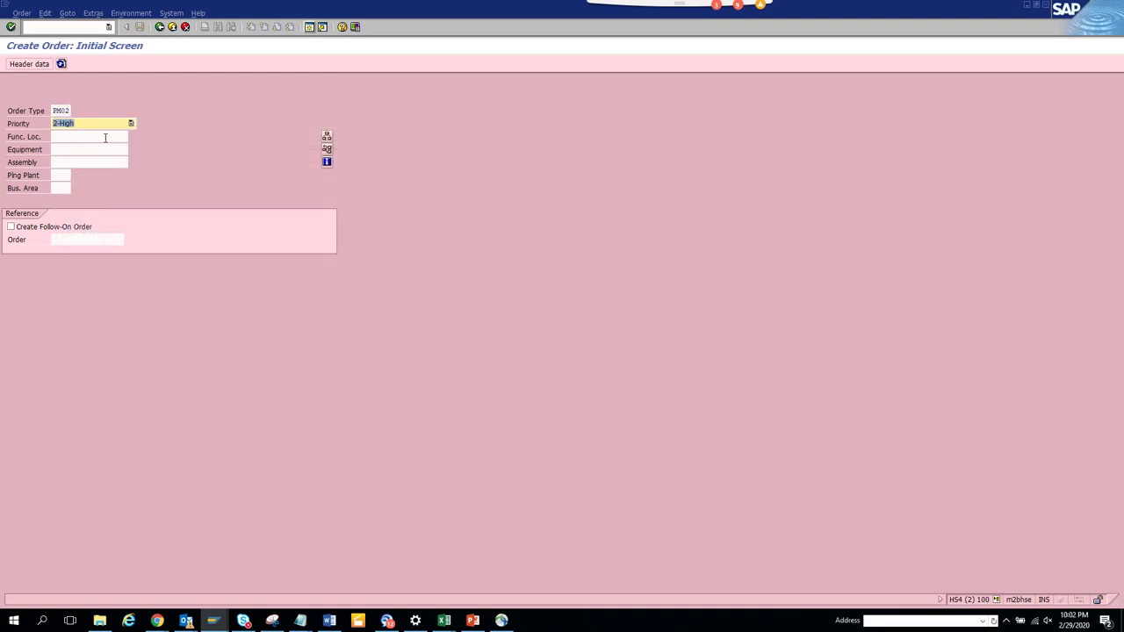
key(Return)
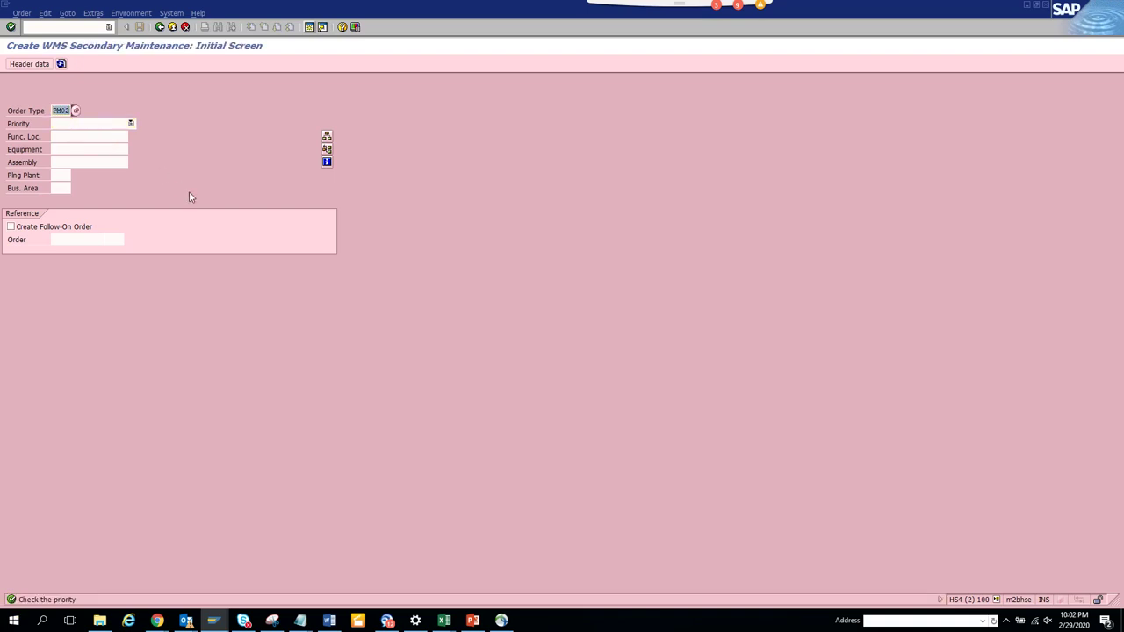
Set the order's priority to 1-Very high and its planning plant to 1010
click(130, 124)
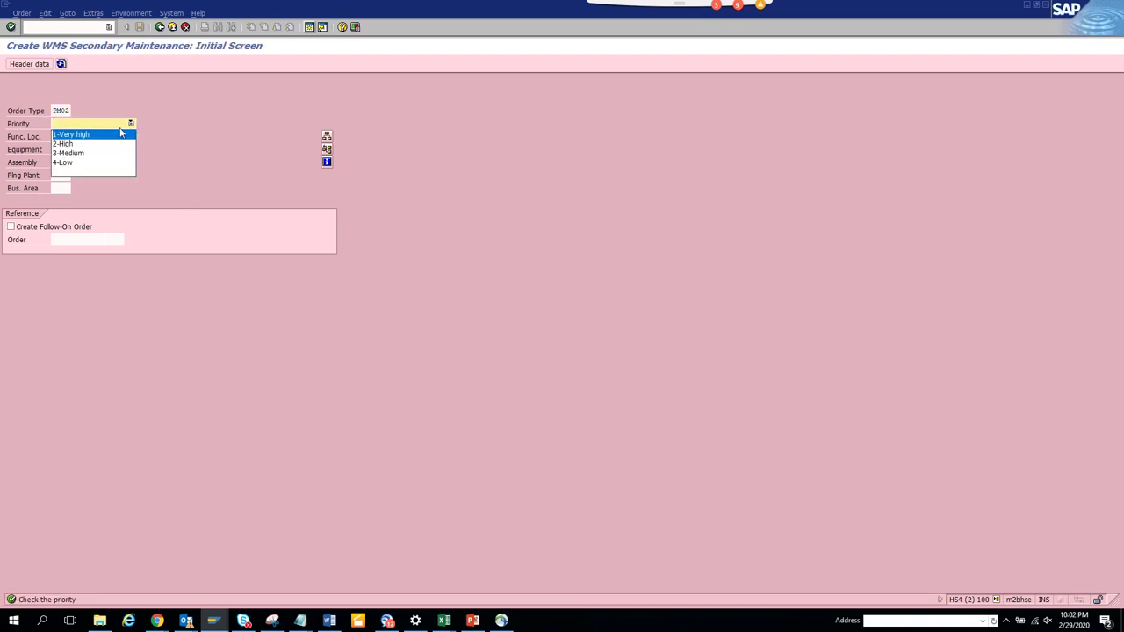
click(91, 135)
key(Return)
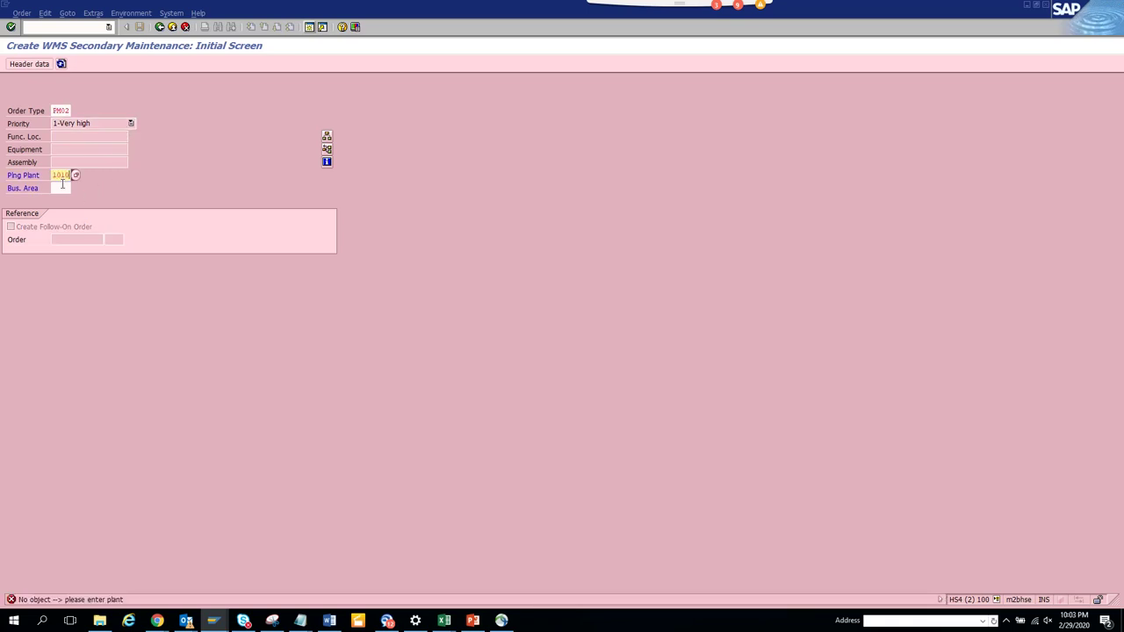
Choose business area 0003 for the order and submit the initial entries
click(62, 184)
click(76, 189)
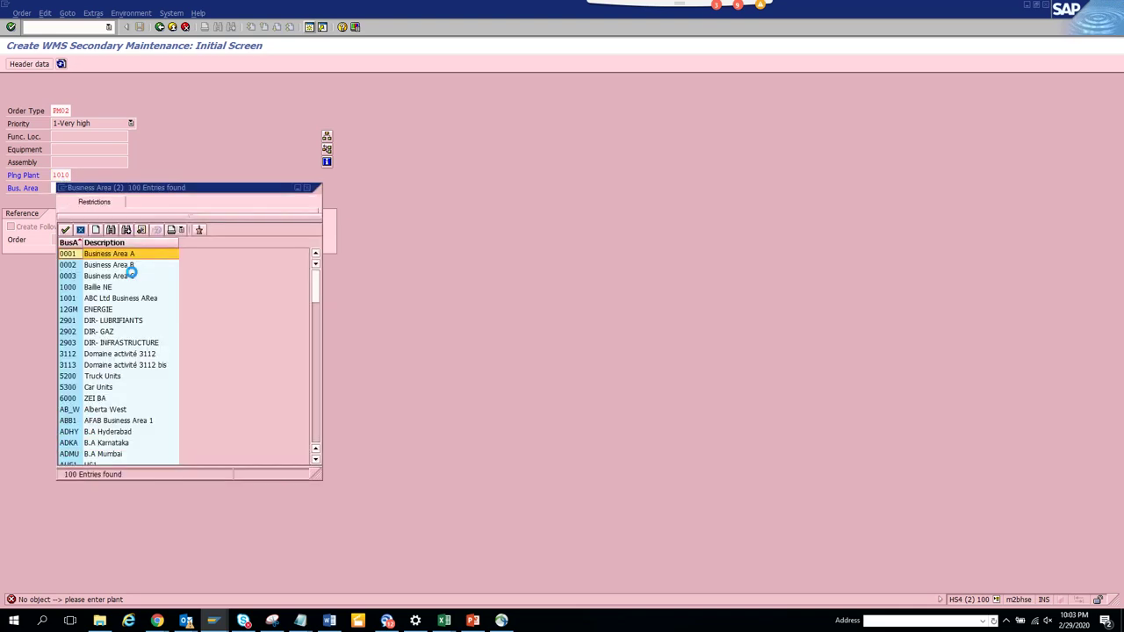
click(106, 275)
double_click(106, 276)
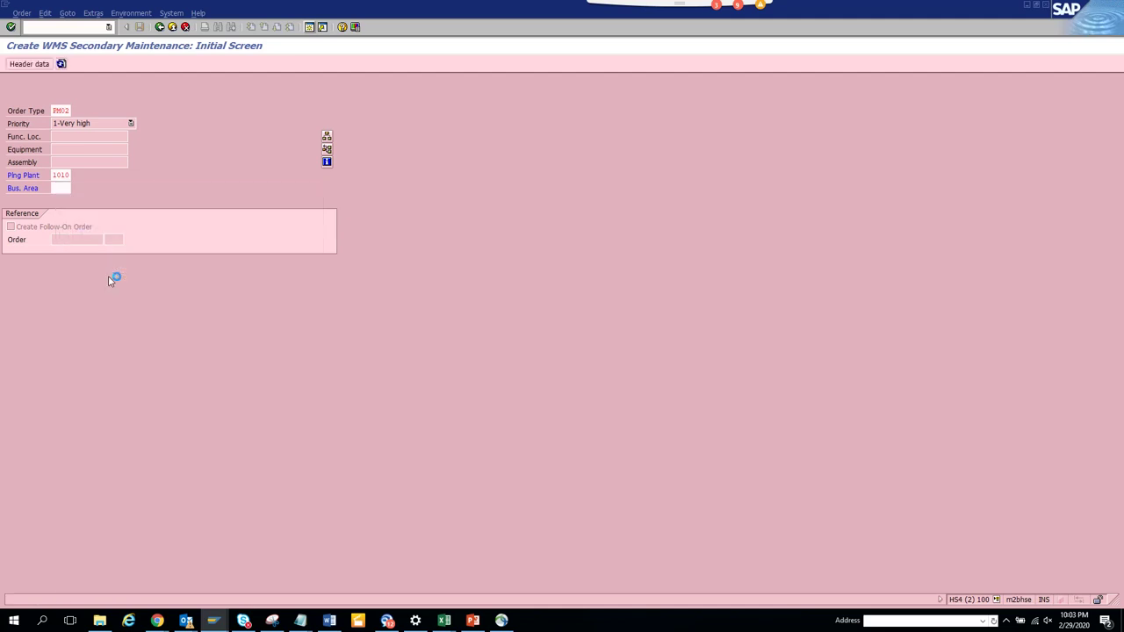
key(Return)
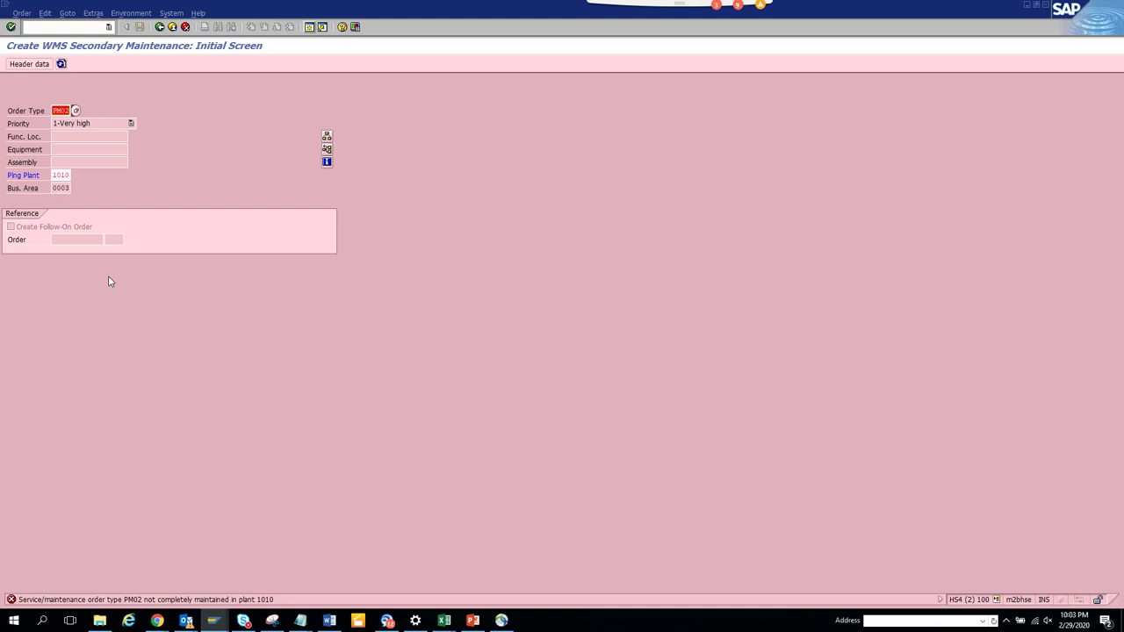
Change the planning plant to 1600, DC Plant 1600, from the list of maintenance planning plants
click(65, 176)
key(Return)
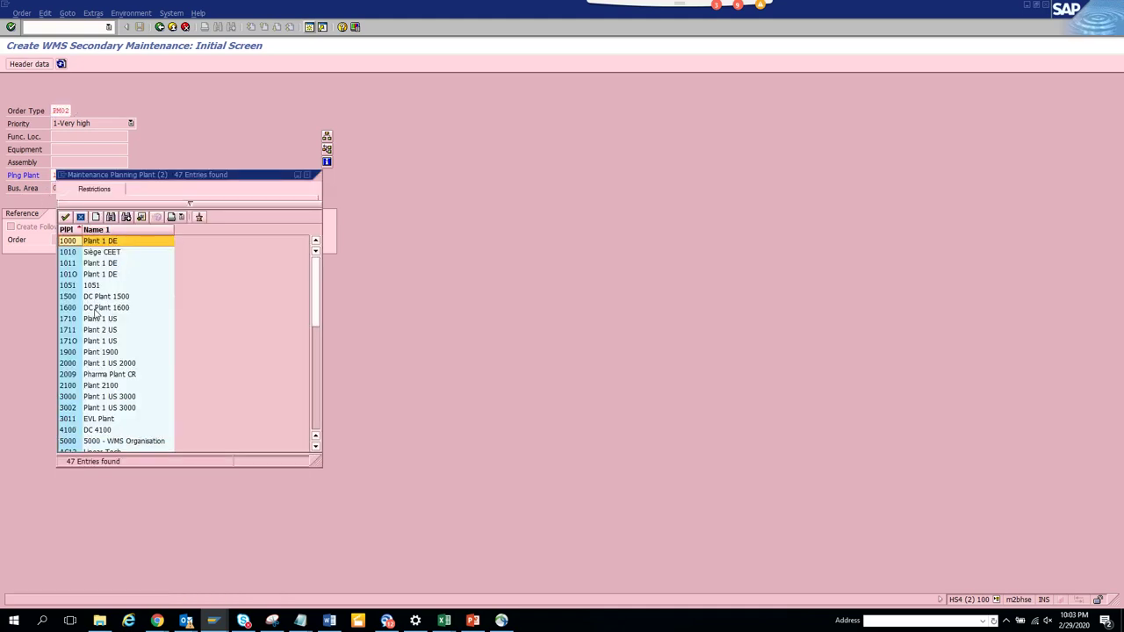
click(70, 307)
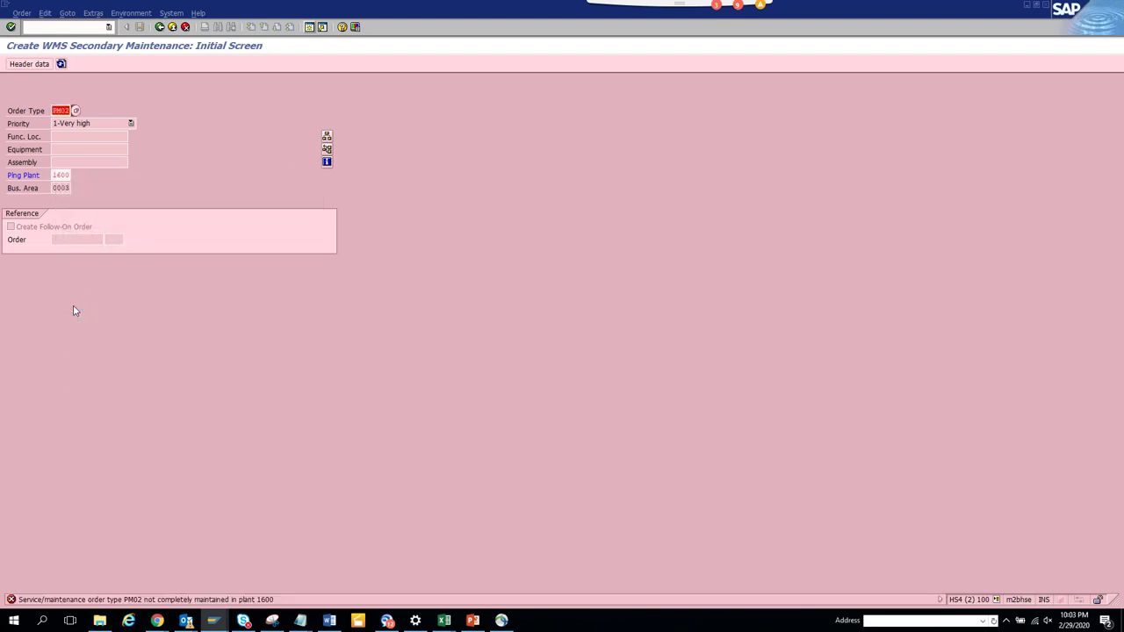
Change the order type to YM01, JS - Service Order, and choose priority 2-High
click(77, 111)
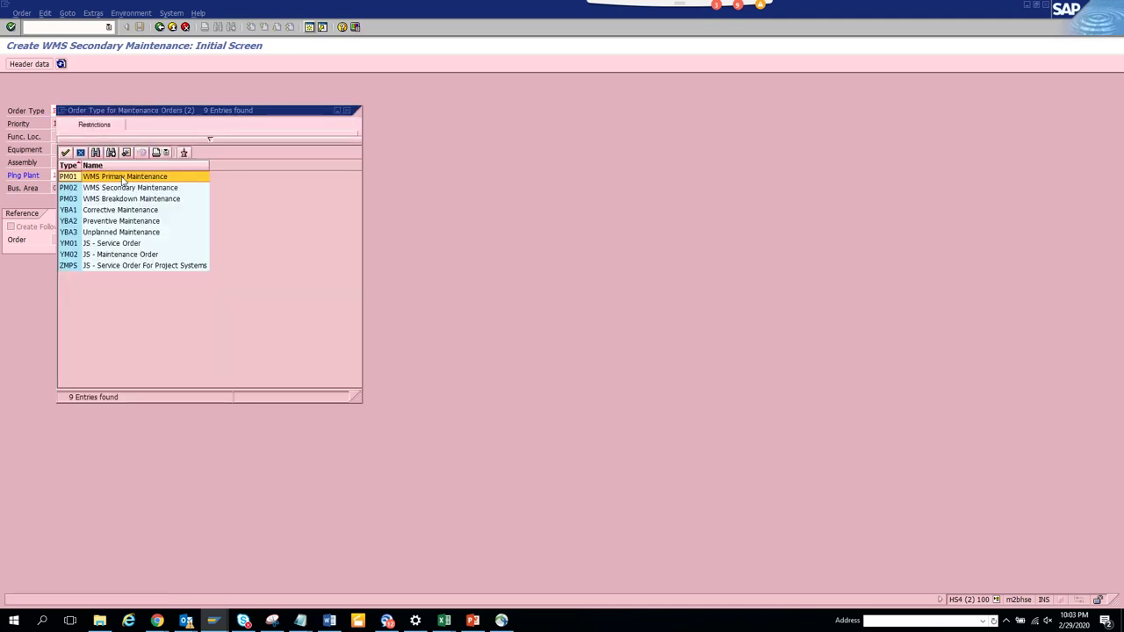
double_click(133, 244)
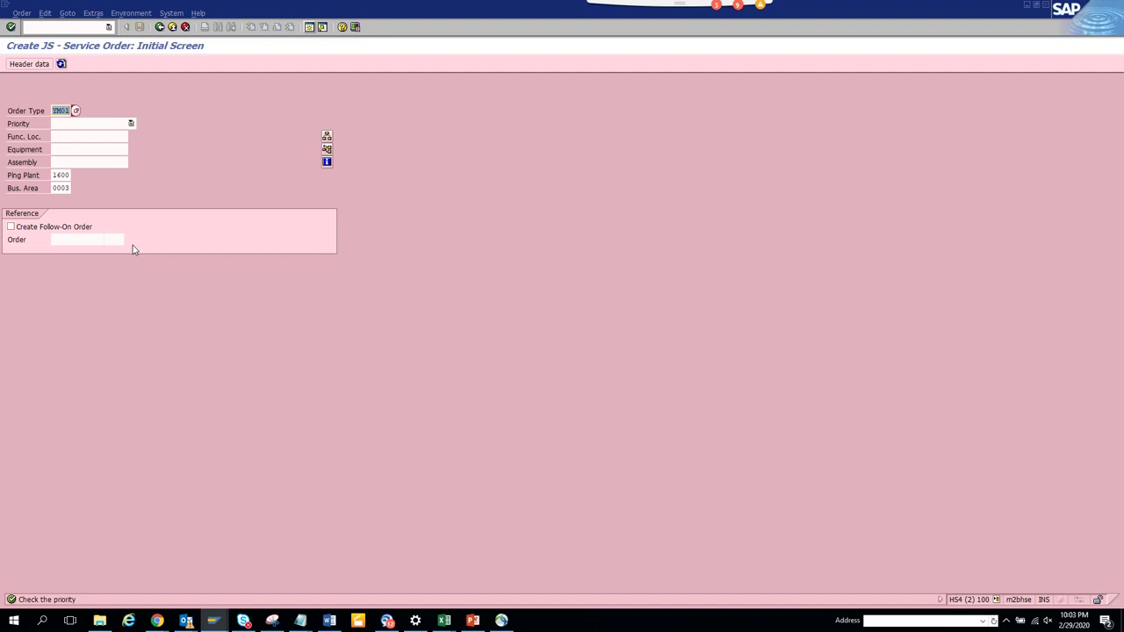
click(130, 124)
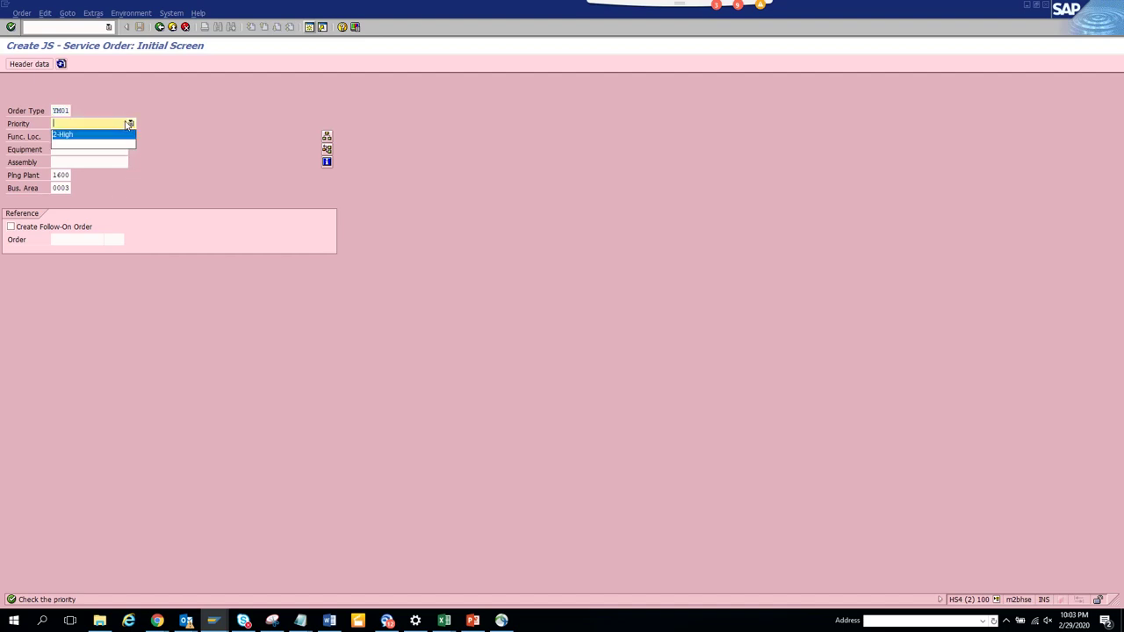
click(112, 136)
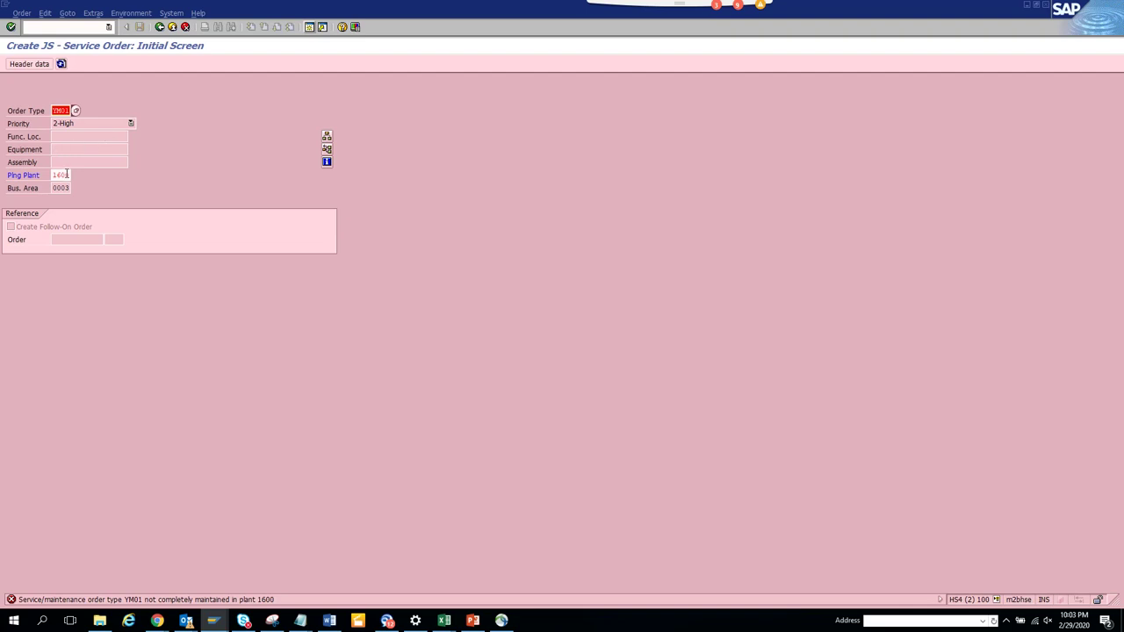
Try planning plant 1010 for the service order
click(66, 174)
drag(57, 177, 120, 169)
text(1110)
key(Return)
click(54, 175)
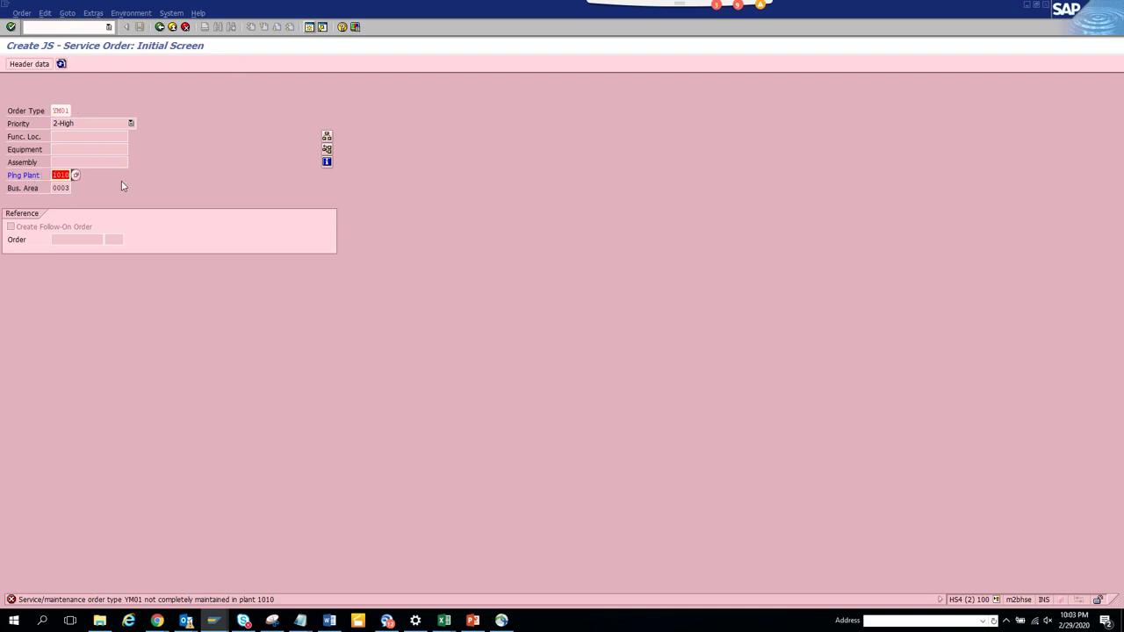
Change the order type to PM03, WMS Breakdown Maintenance, and choose priority 1-Very high
click(68, 108)
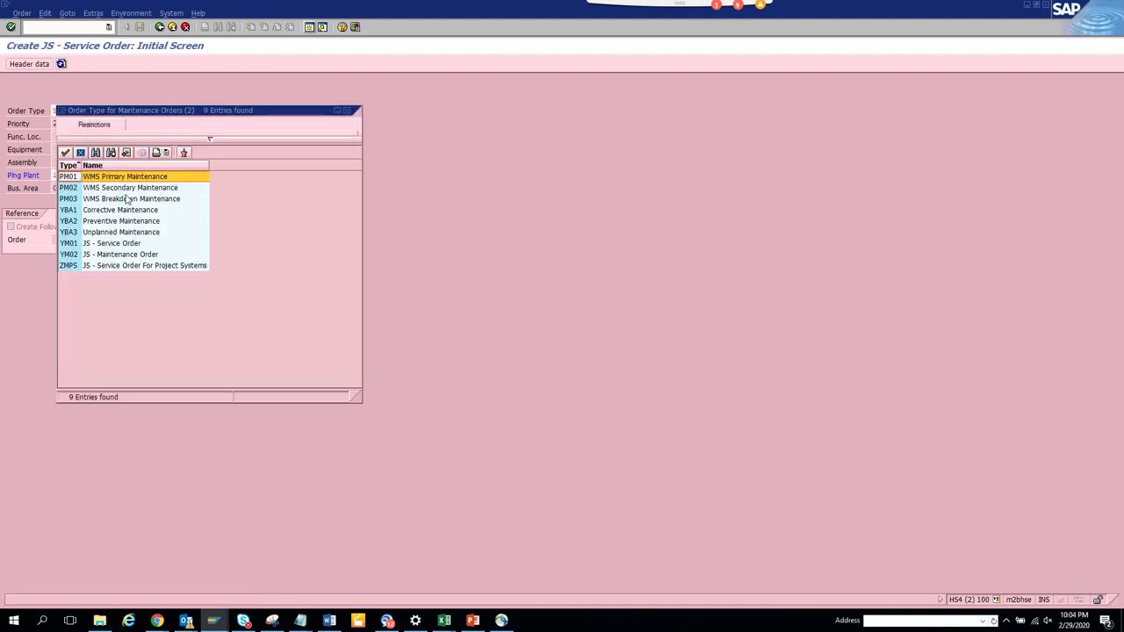
click(130, 199)
click(130, 200)
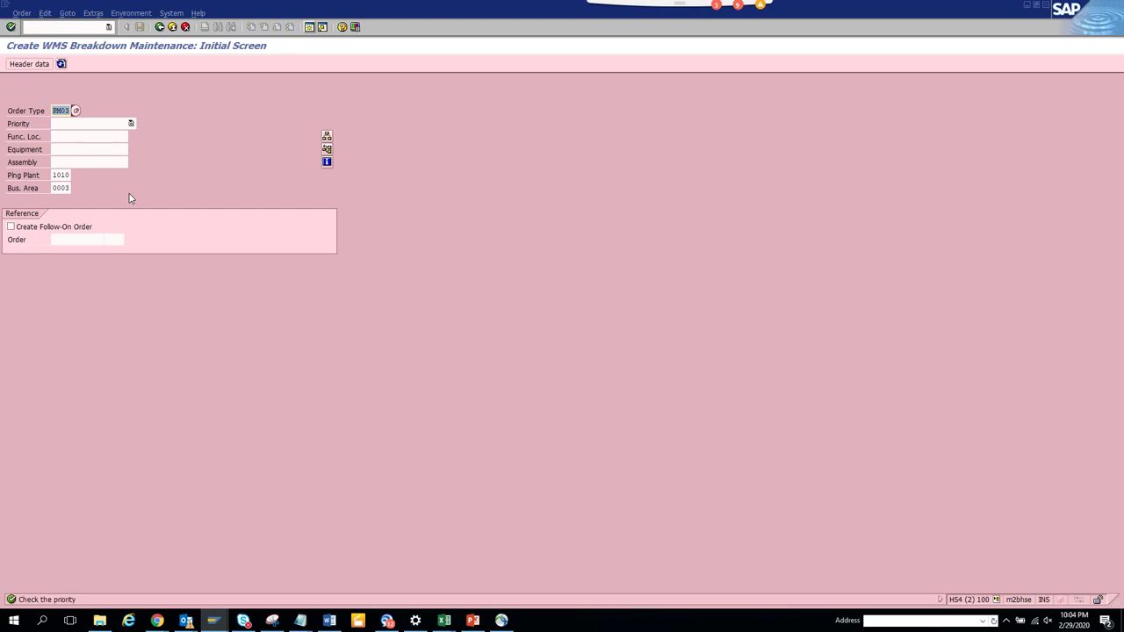
click(131, 124)
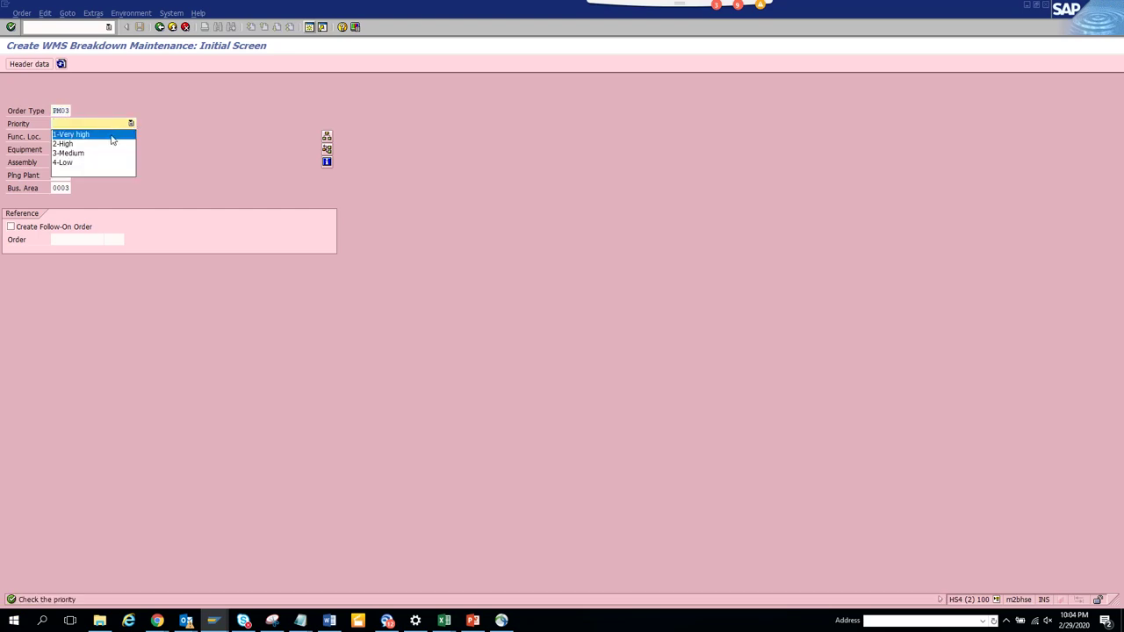
click(113, 136)
key(Return)
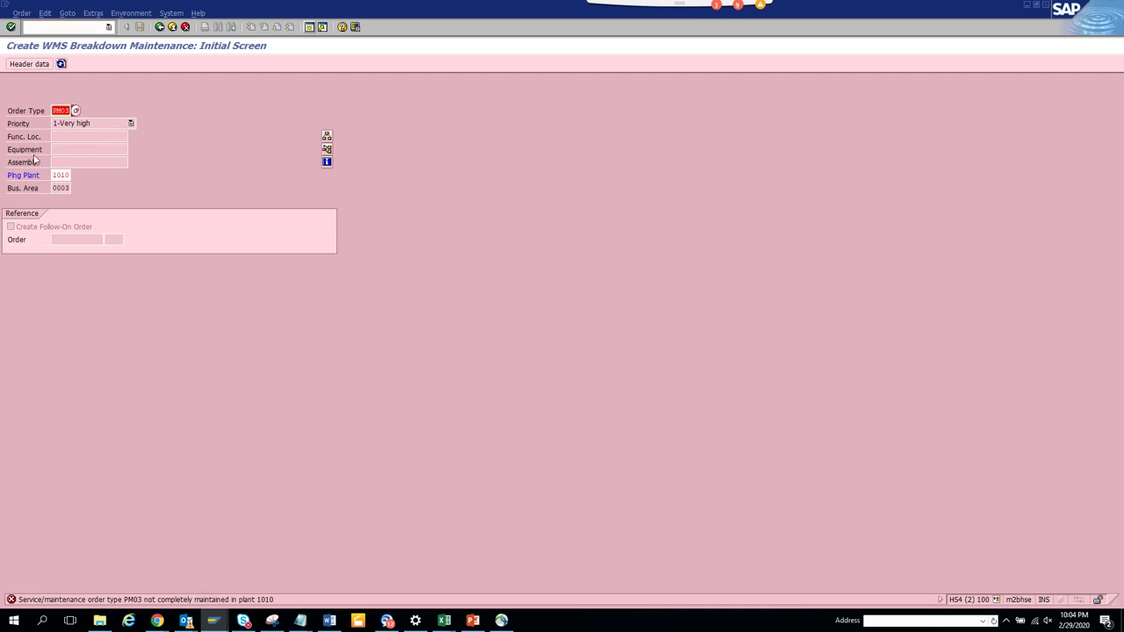
Choose planning plant GI for the breakdown maintenance order from the list of planning plants
click(63, 175)
key(Return)
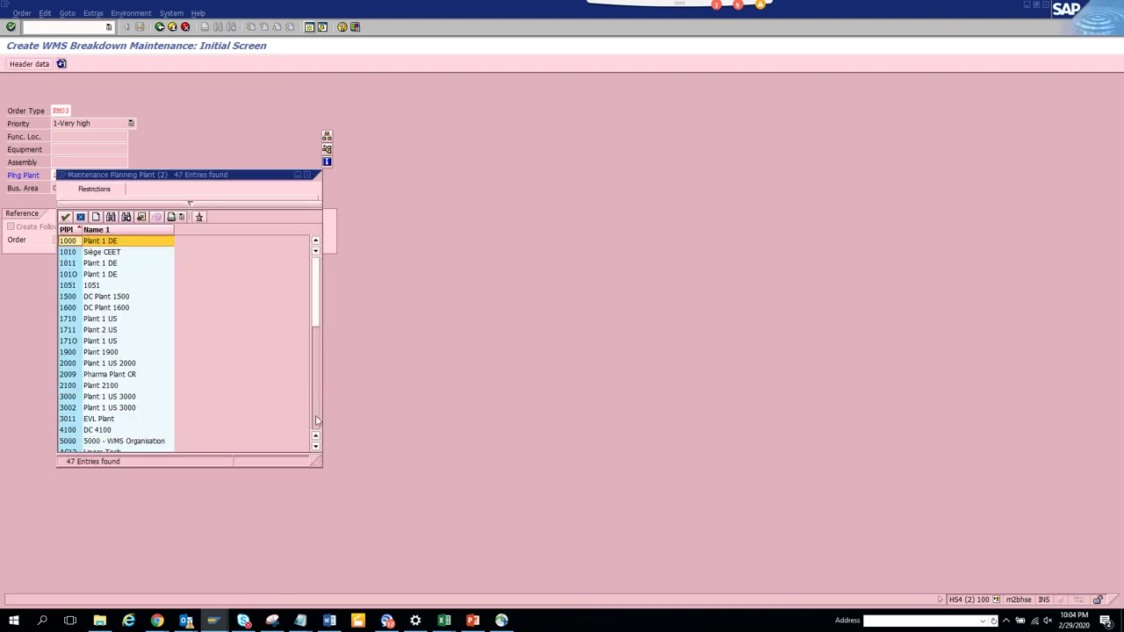
click(317, 422)
double_click(102, 331)
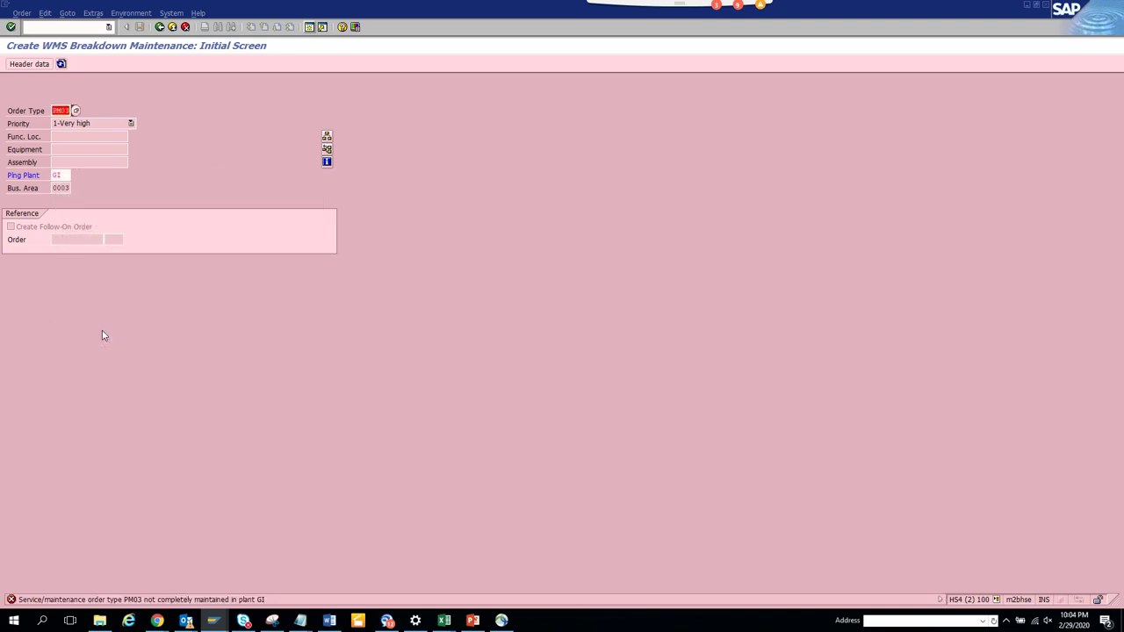
Open a new session, start transaction iw33 and display the proposed existing order
click(323, 26)
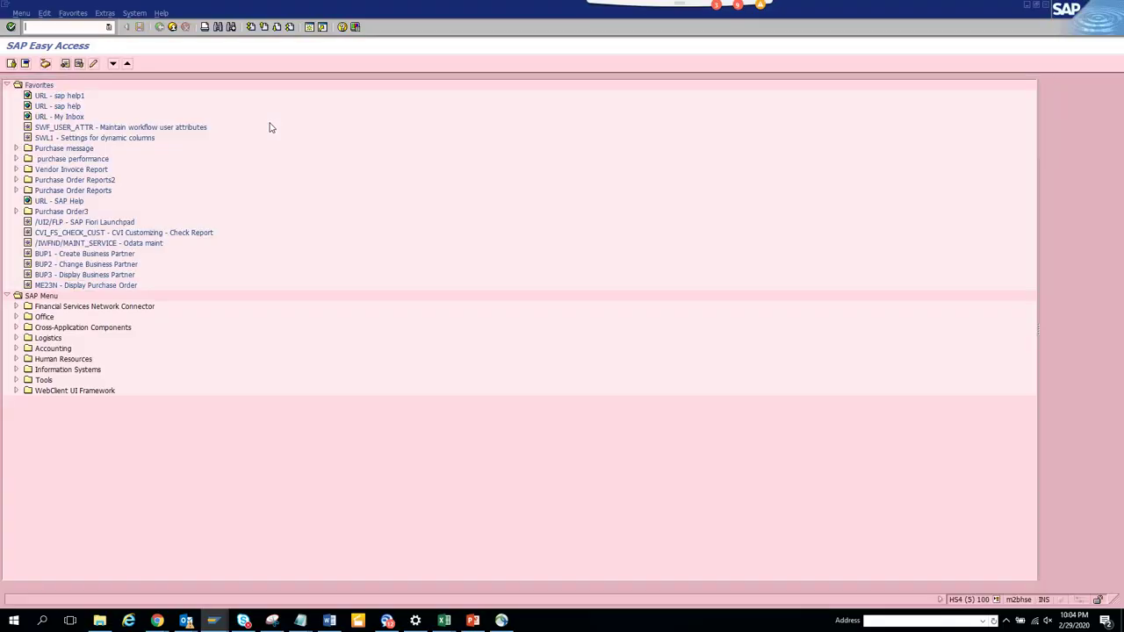
text(iw33)
key(Return)
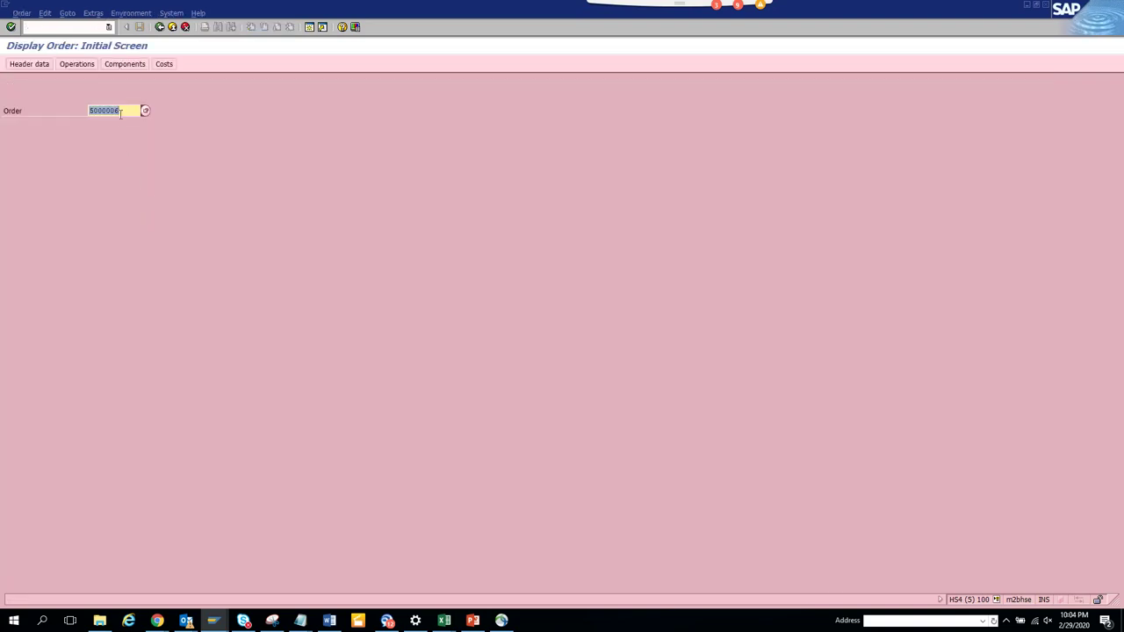
click(121, 112)
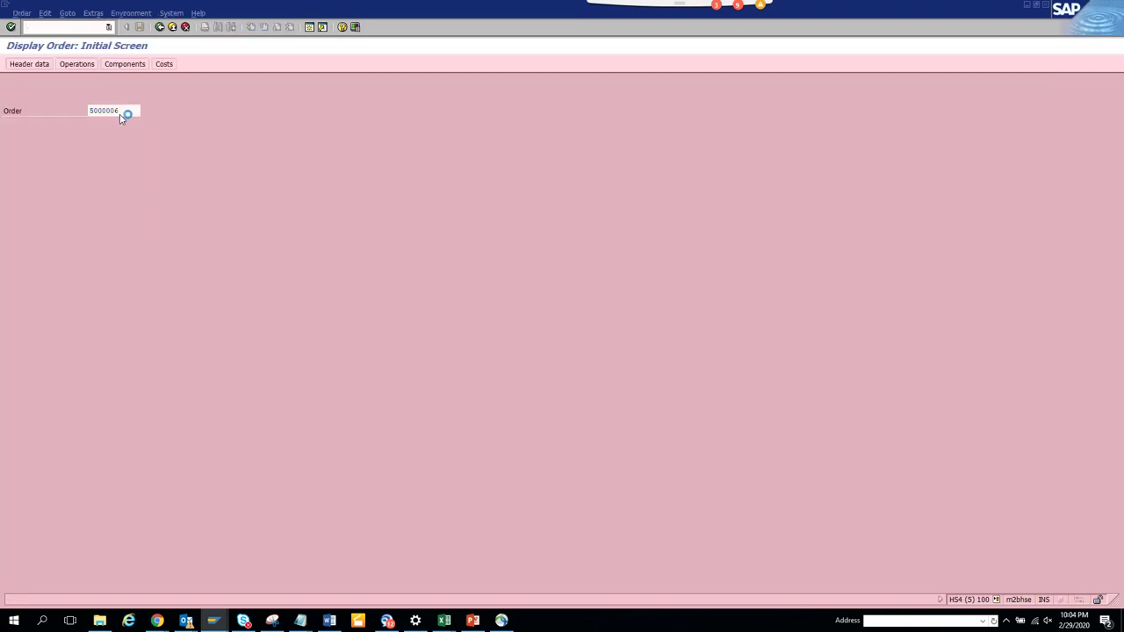
key(Return)
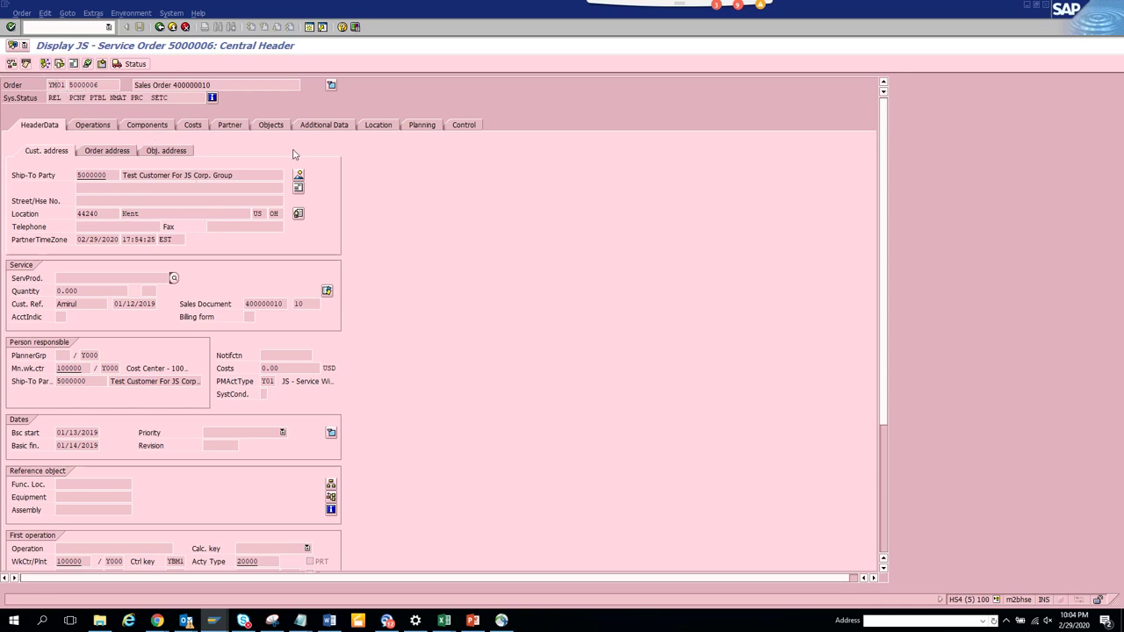
Return to the order creation session and replace the order type with YM01
key(alt+Tab)
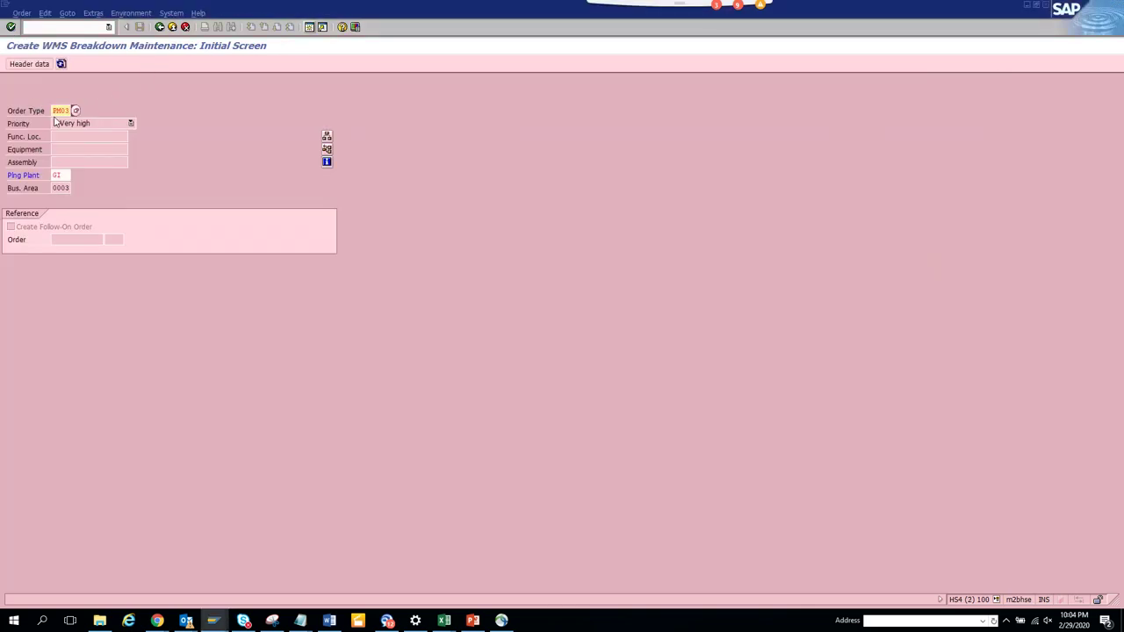
drag(54, 110, 109, 106)
key(BackSpace)
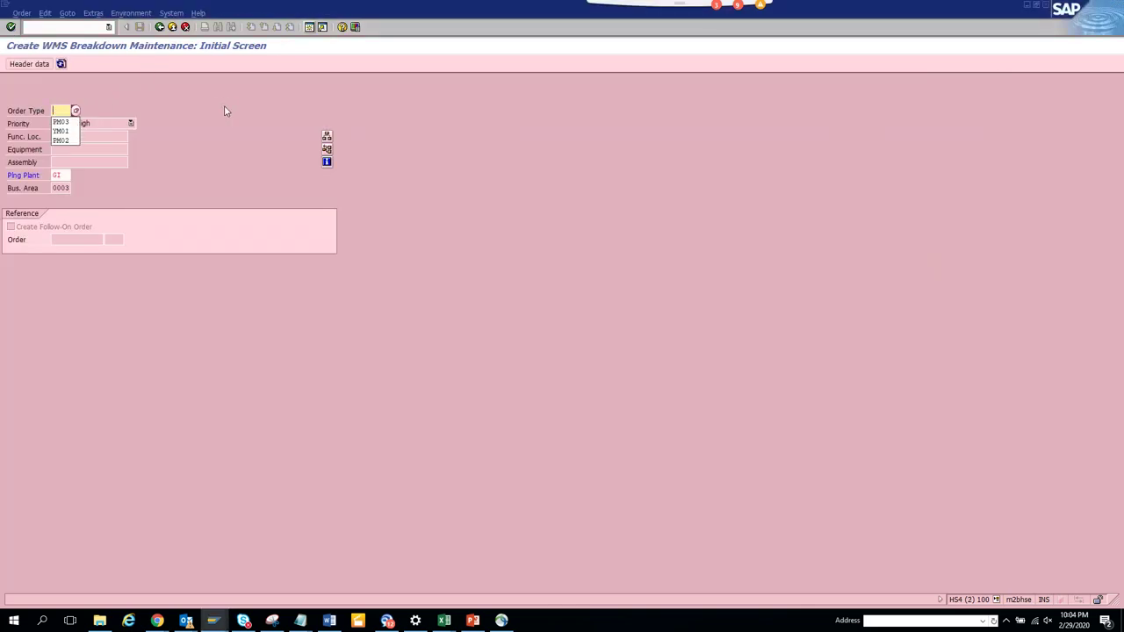
text(ym01)
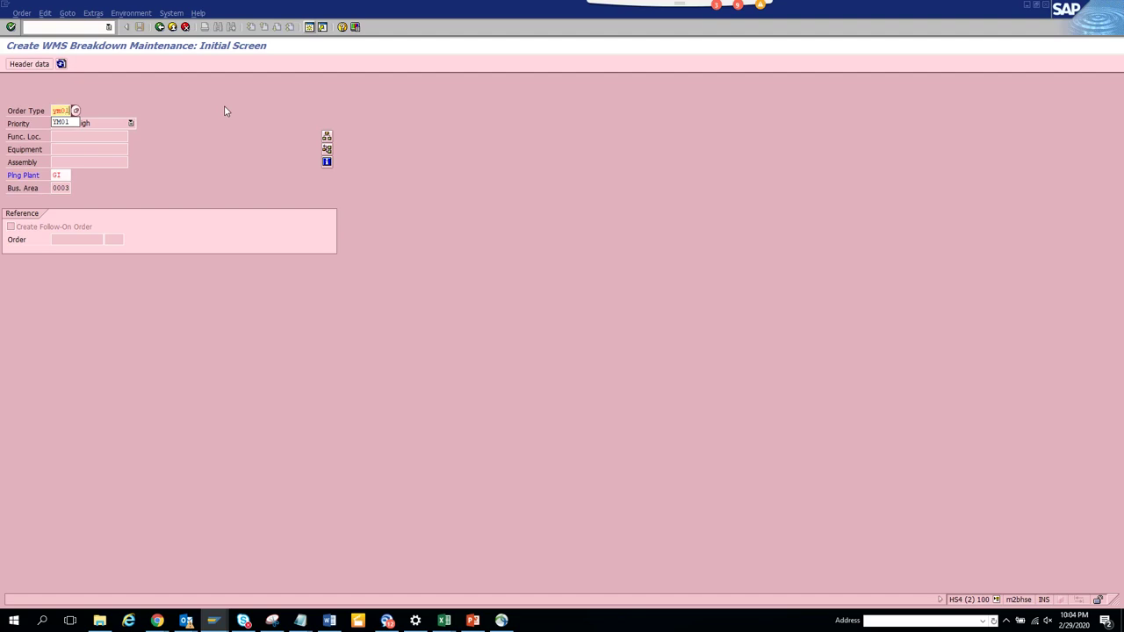
Try planning plant 4402 for the YM01 order
double_click(57, 174)
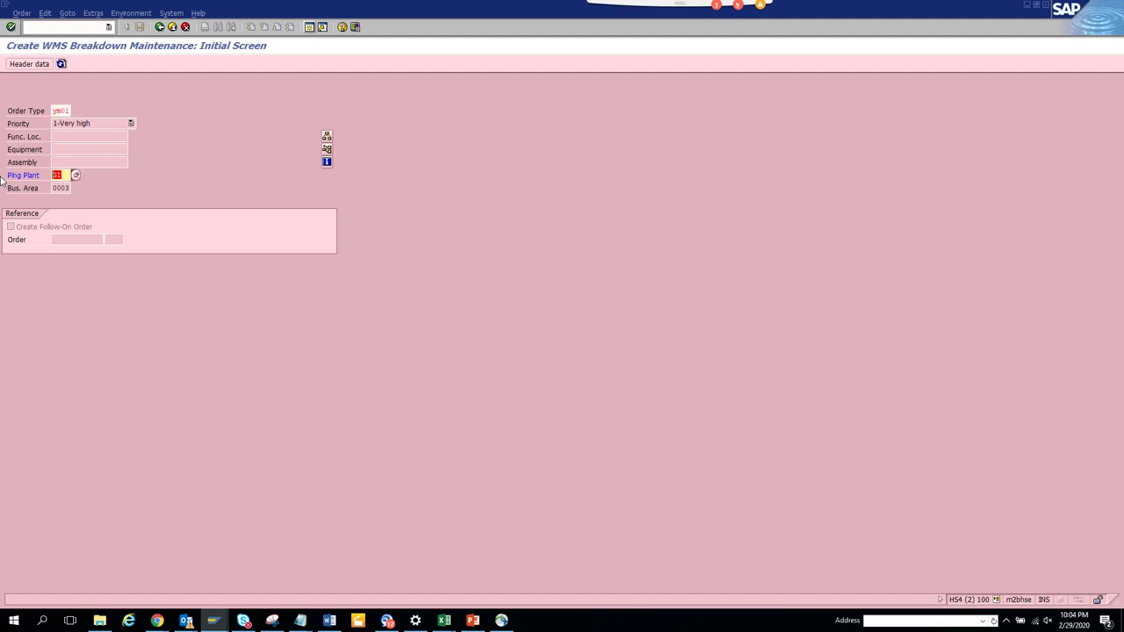
text(4402)
key(Return)
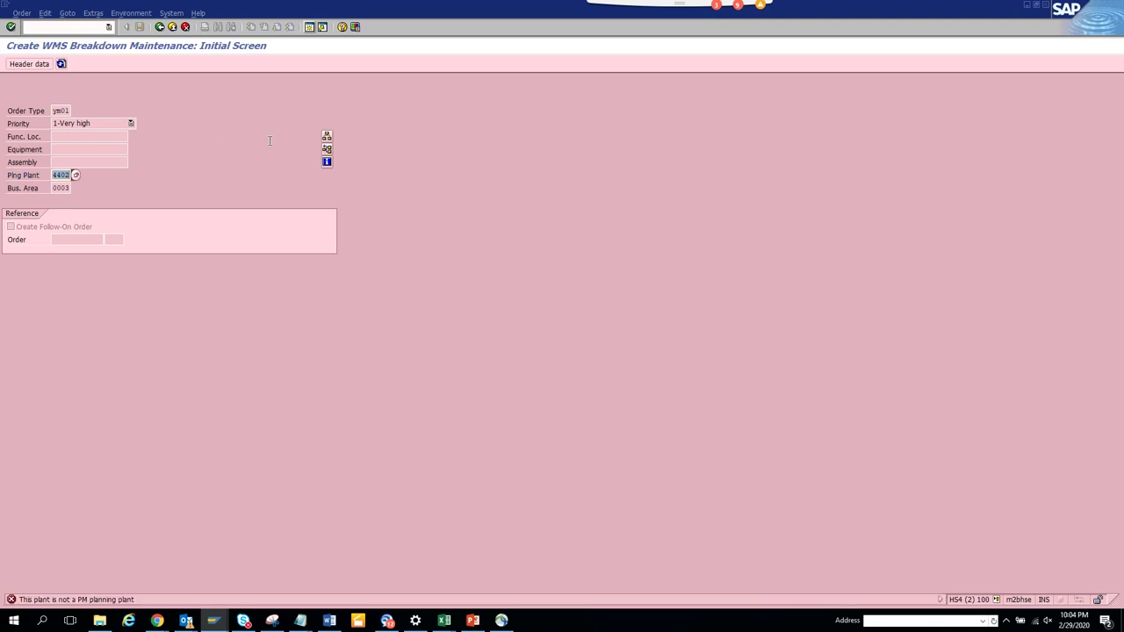
key(Return)
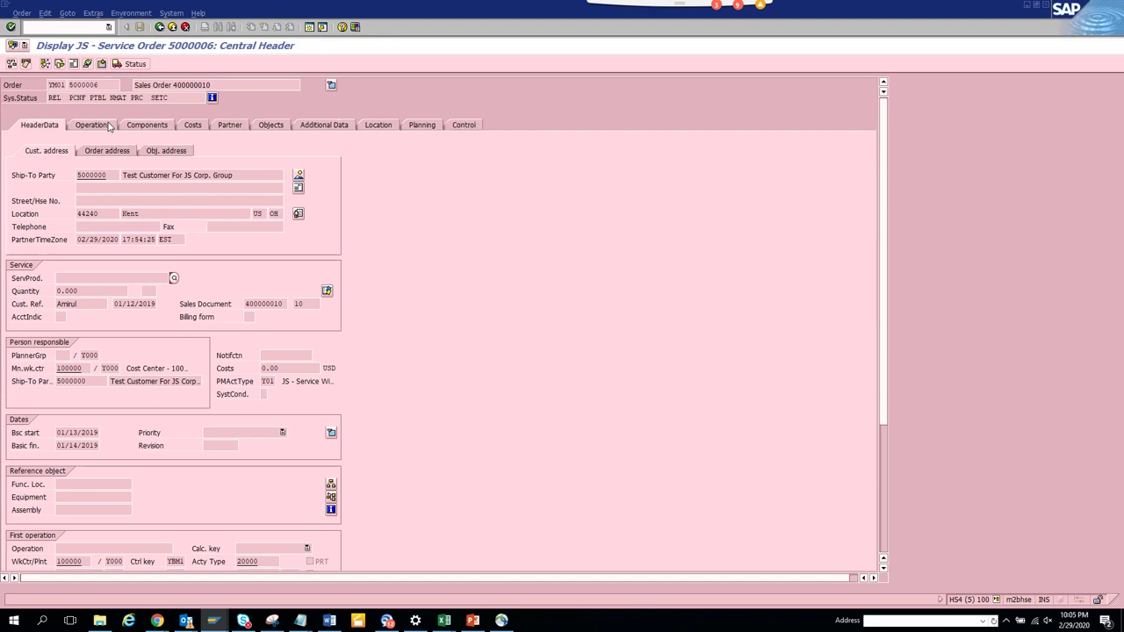
Check the displayed service order's operations for the plant, and set the new order's planning plant to Y000
click(91, 125)
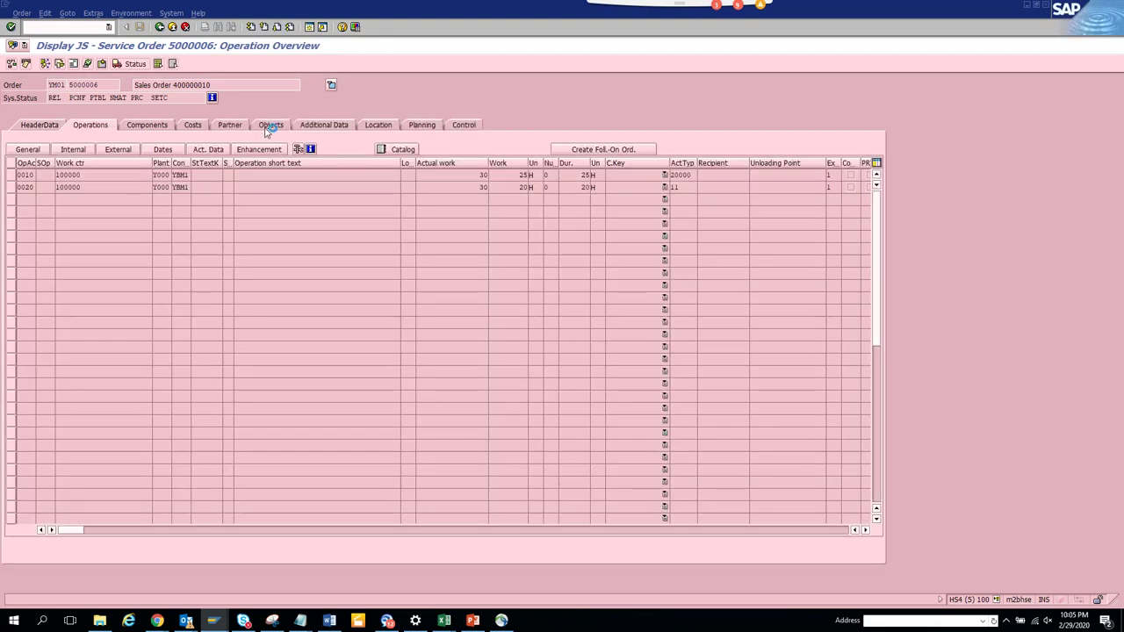
click(230, 127)
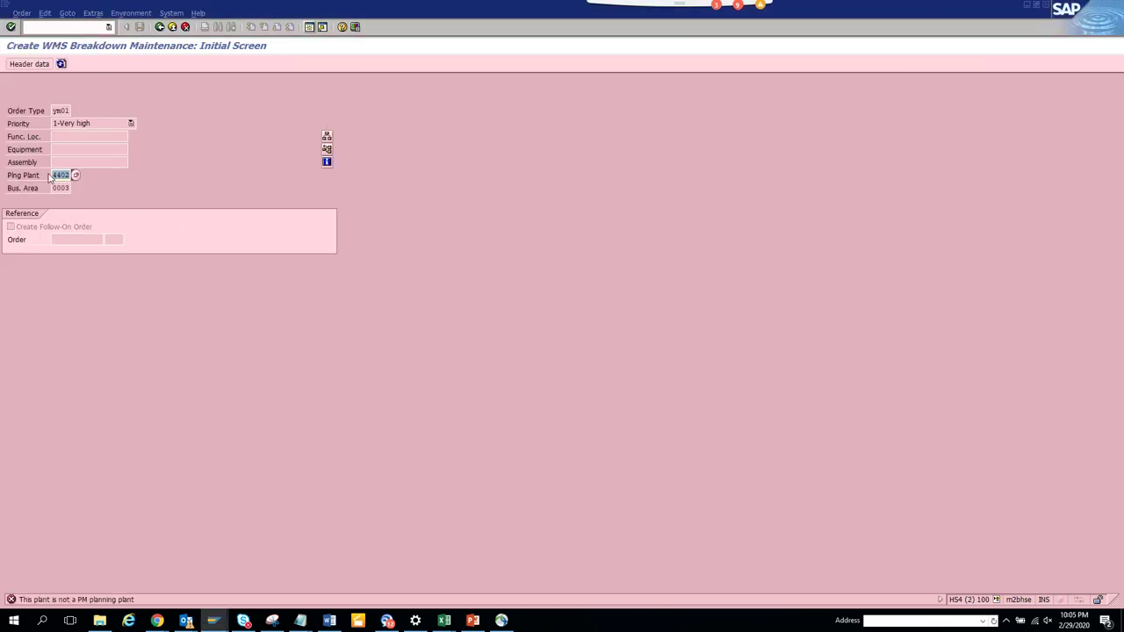
text(y000)
key(Return)
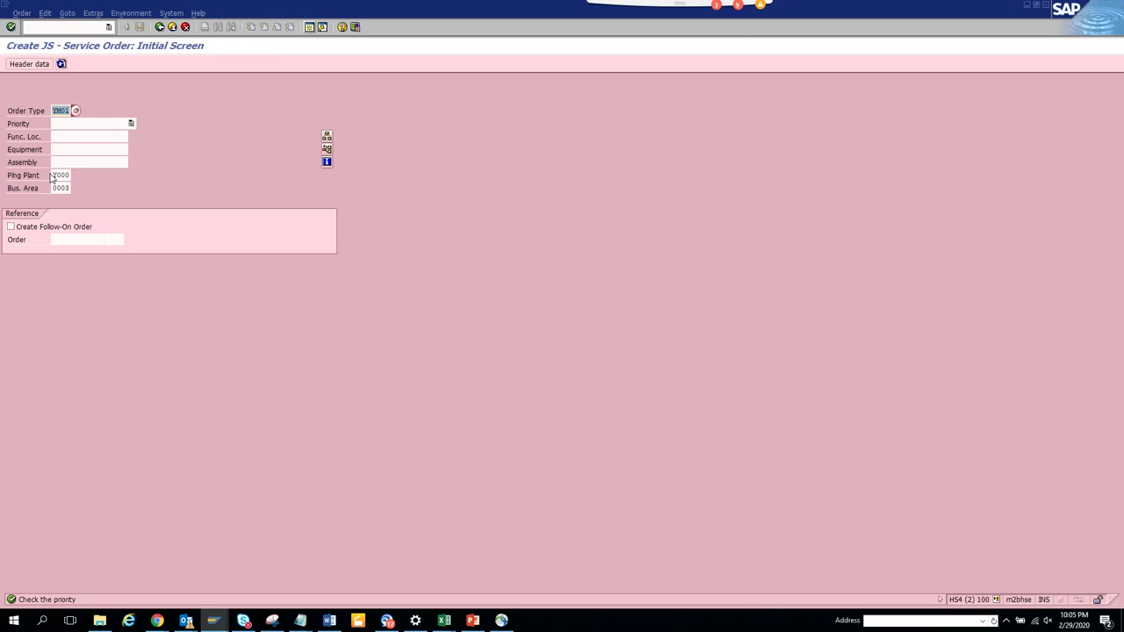
Set the YM01 order's priority to 2-High and continue to its central header
click(125, 123)
click(102, 136)
key(Return)
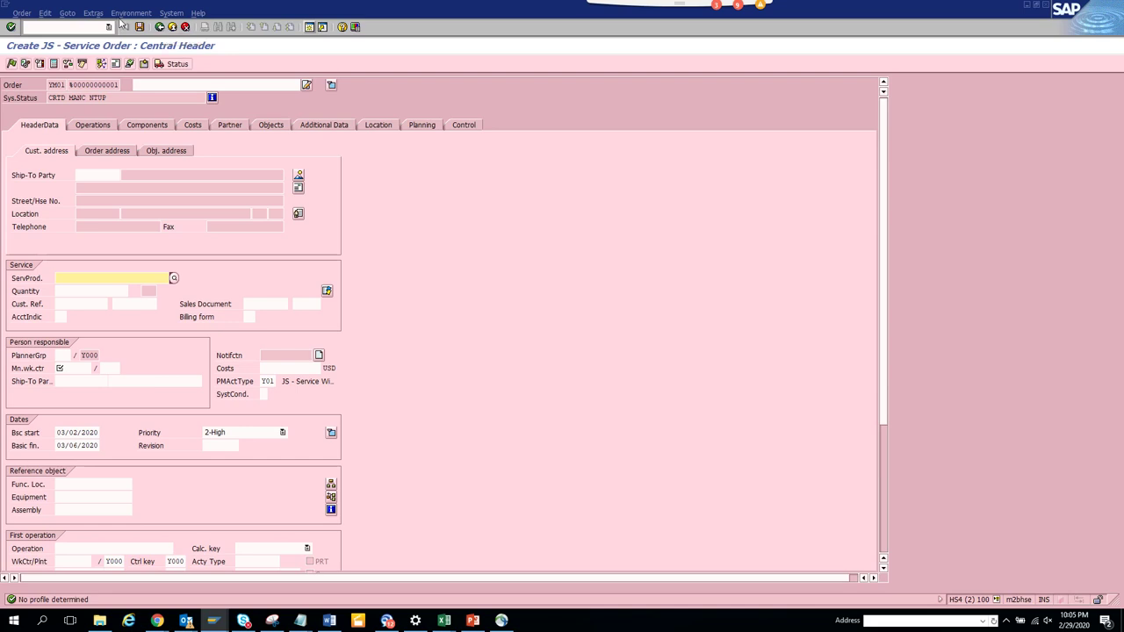
Request the default values settings, and fill the required main work center with DISCR_MF in plant 1710
click(94, 15)
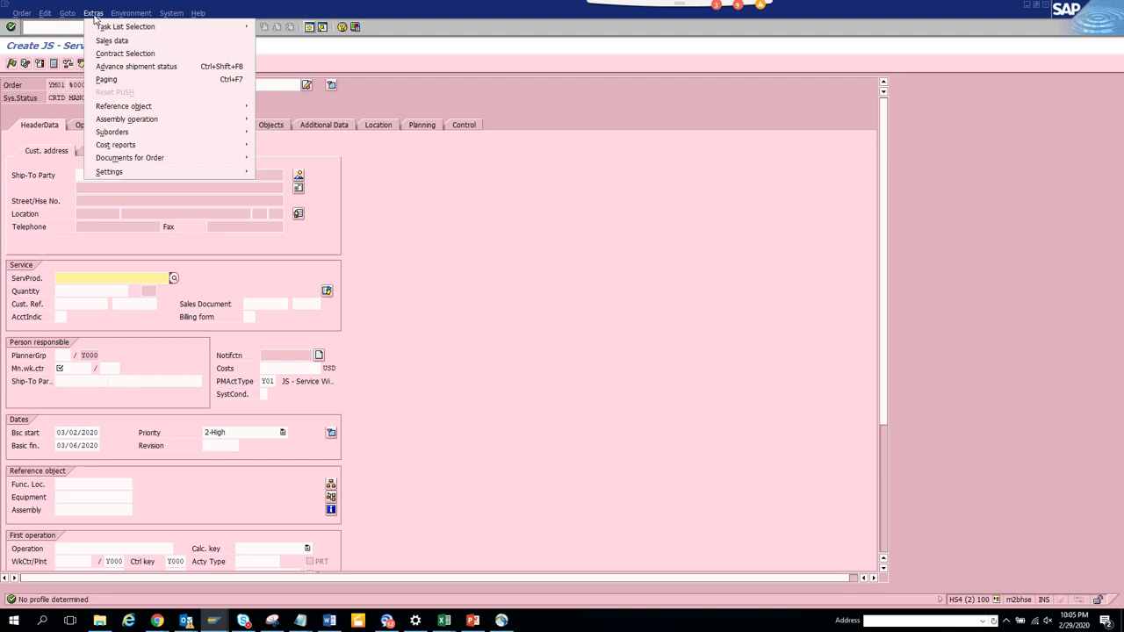
mouse_move(194, 169)
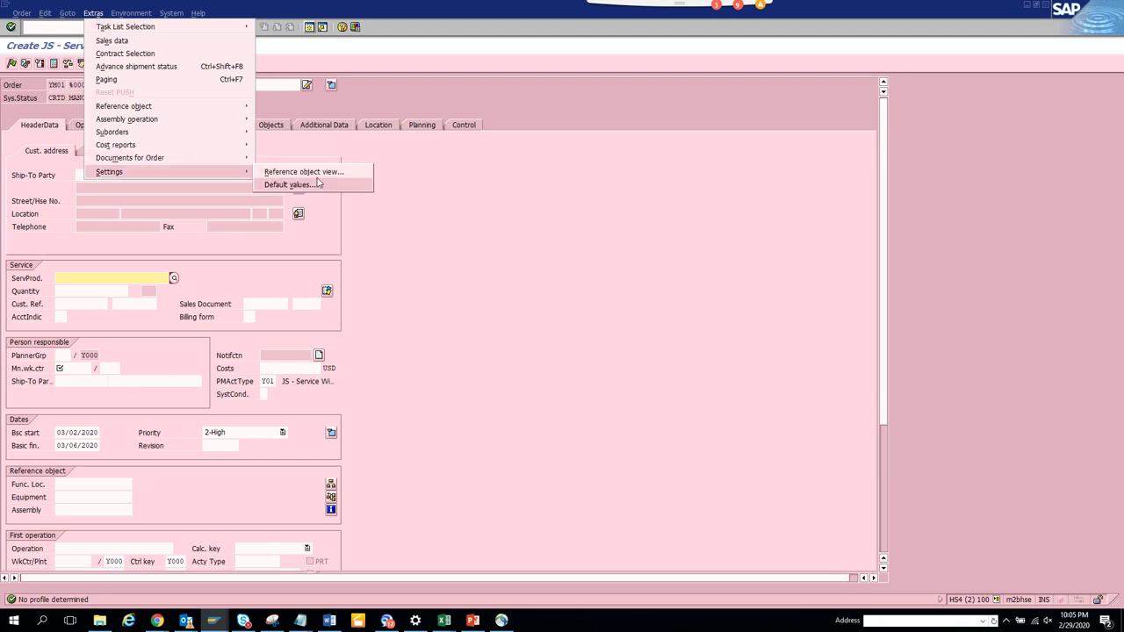
click(318, 185)
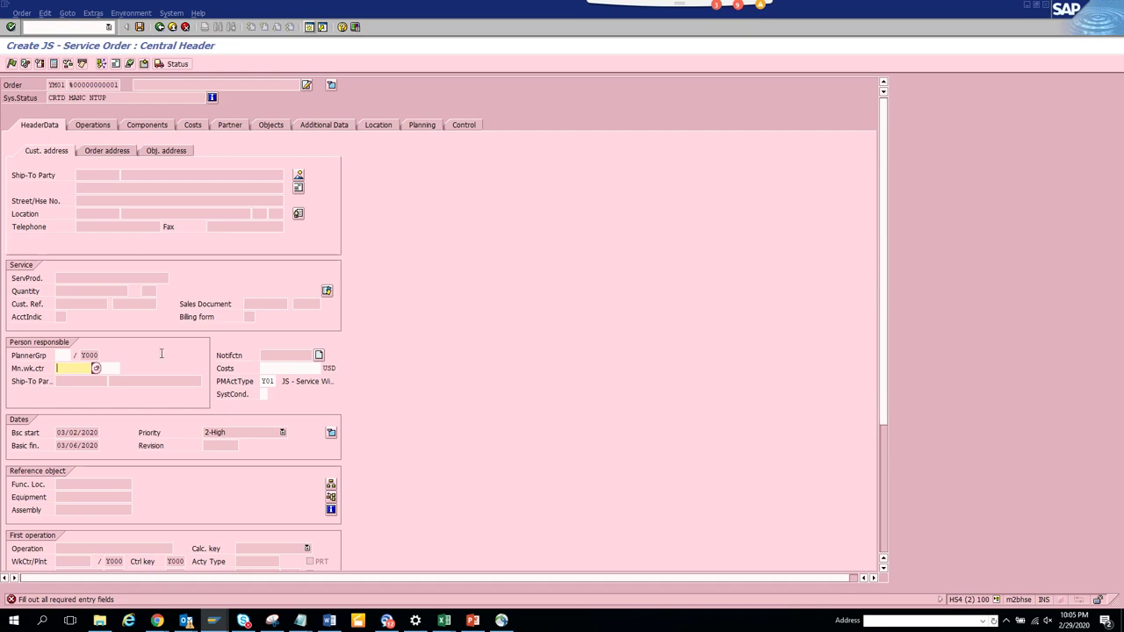
click(97, 368)
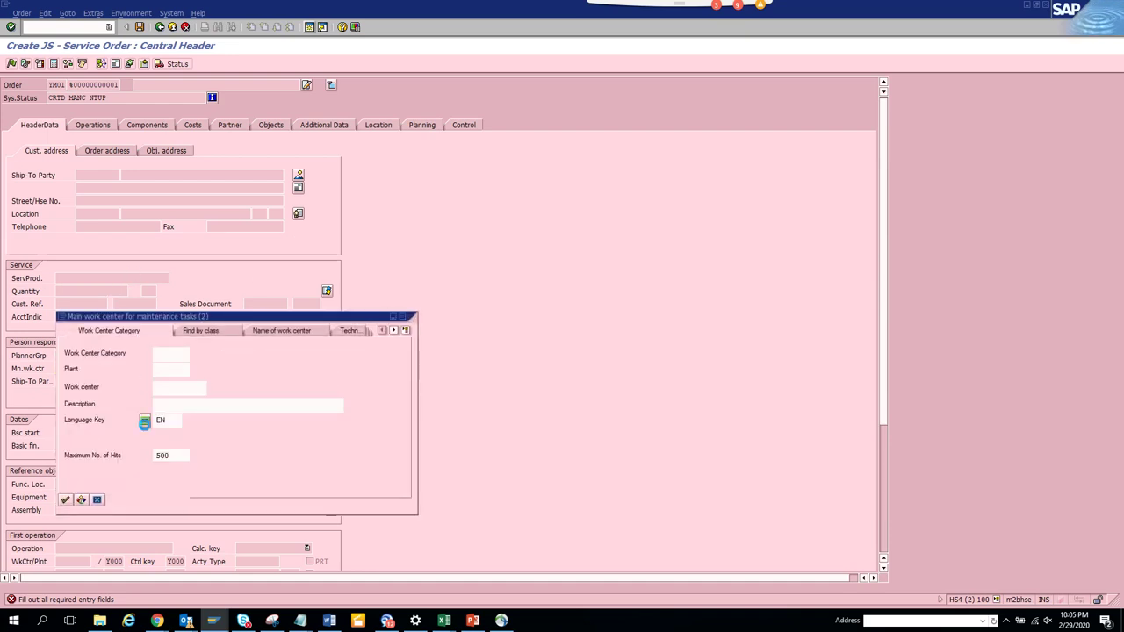
key(Return)
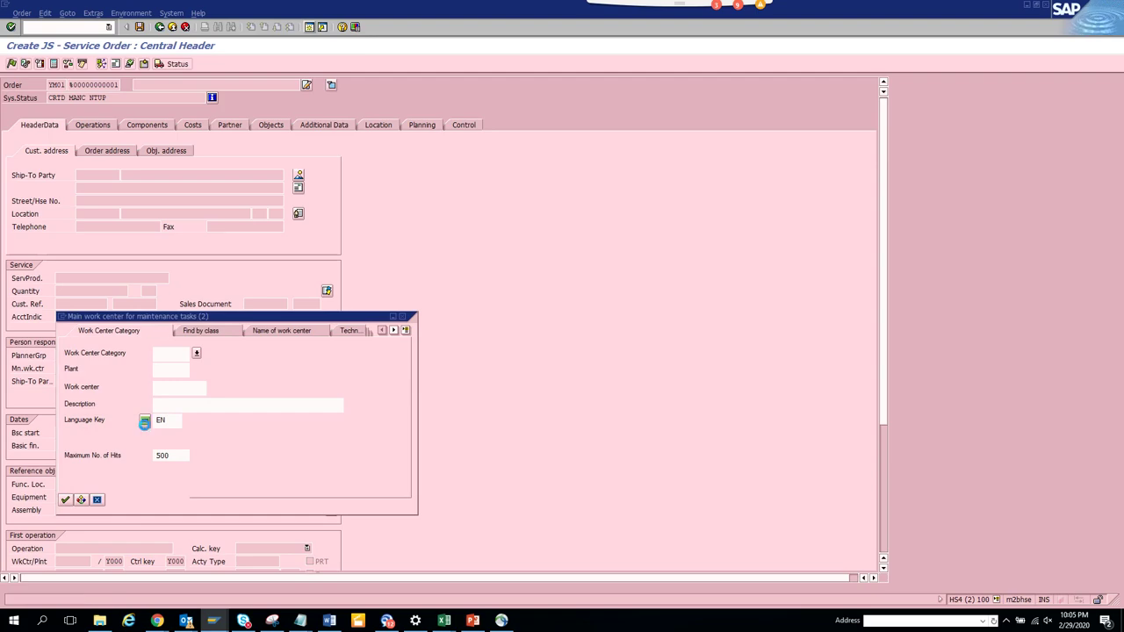
double_click(165, 250)
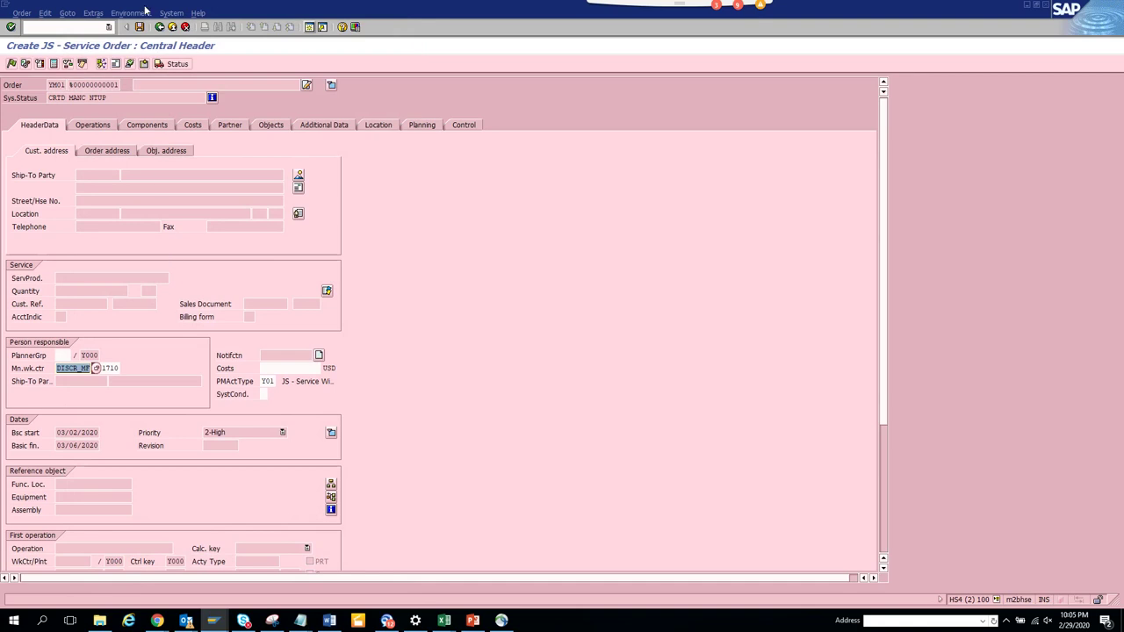
Try the default values settings again, and change the main work center's plant to 2009
click(95, 13)
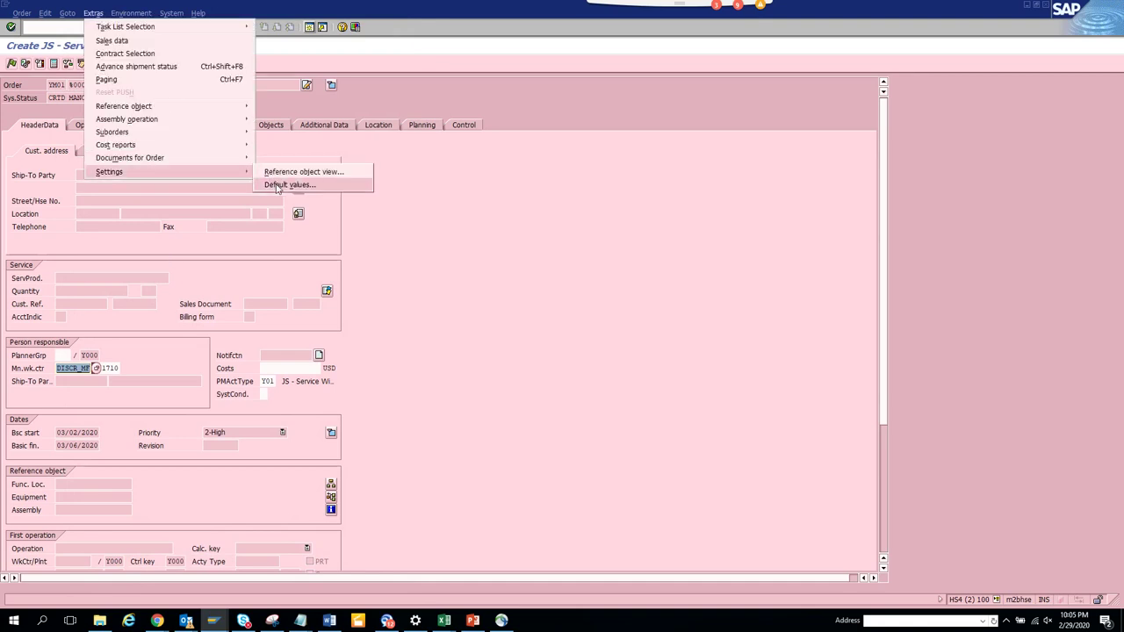
click(277, 186)
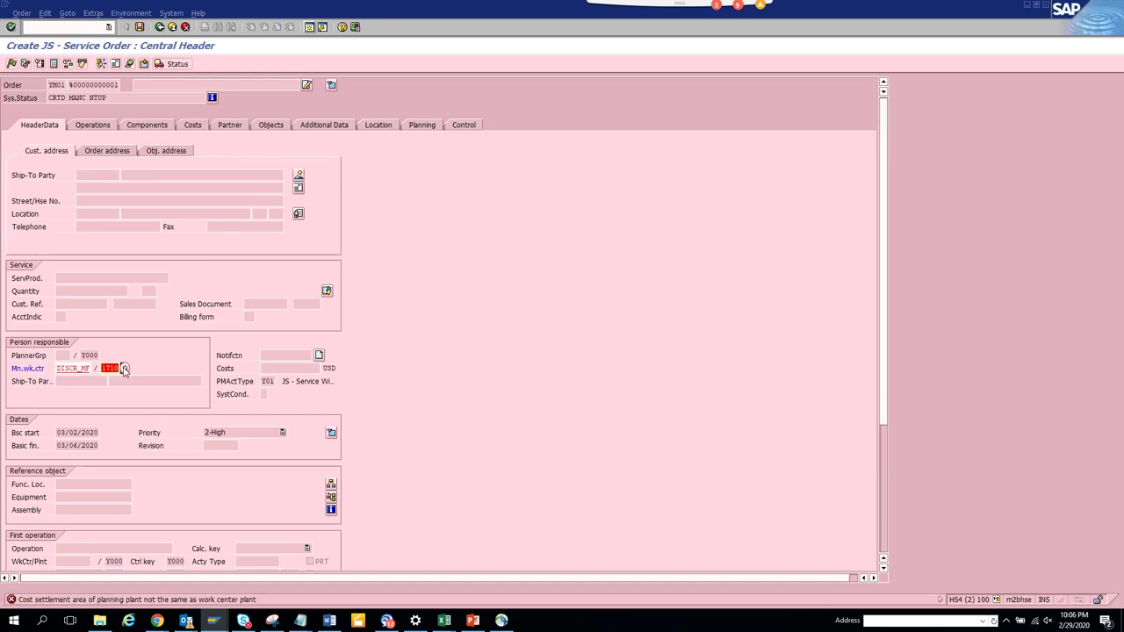
key(Return)
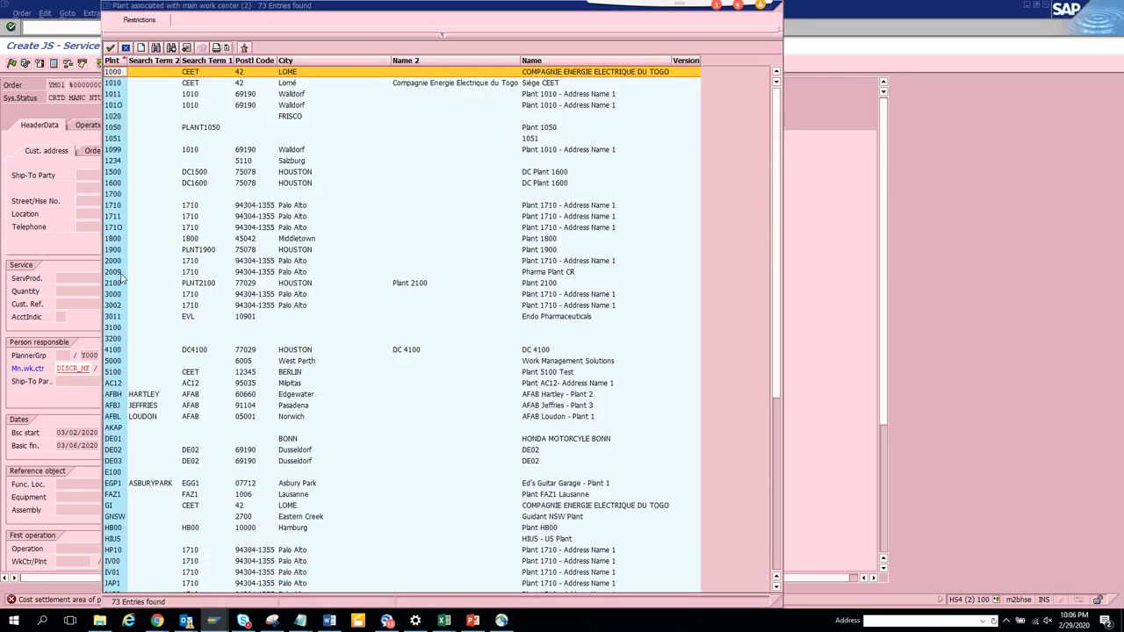
click(117, 276)
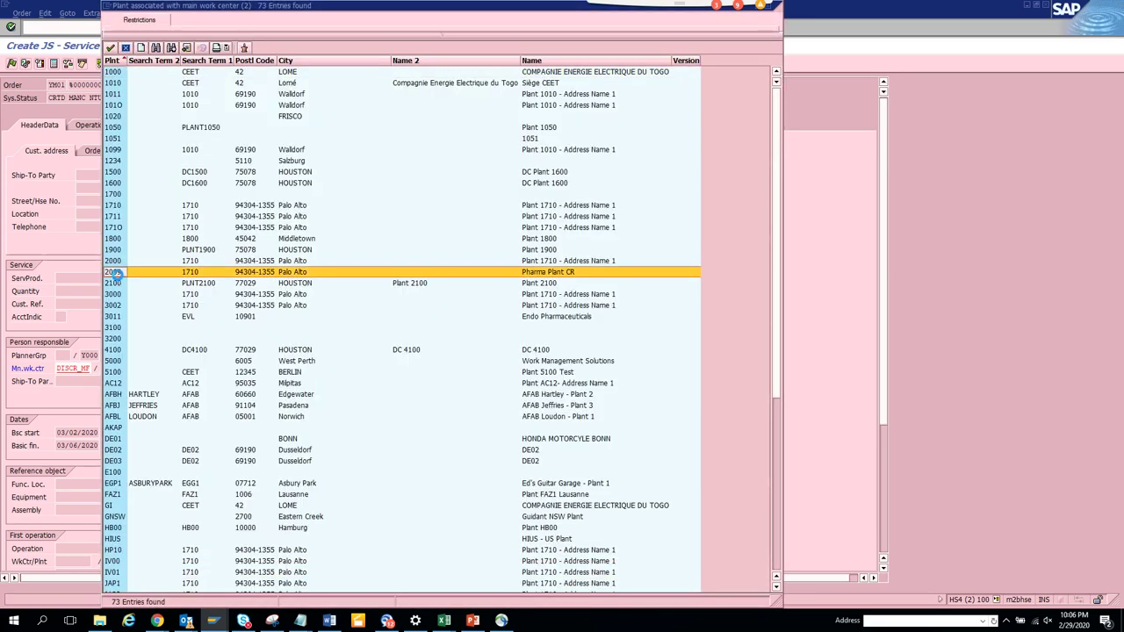
double_click(117, 276)
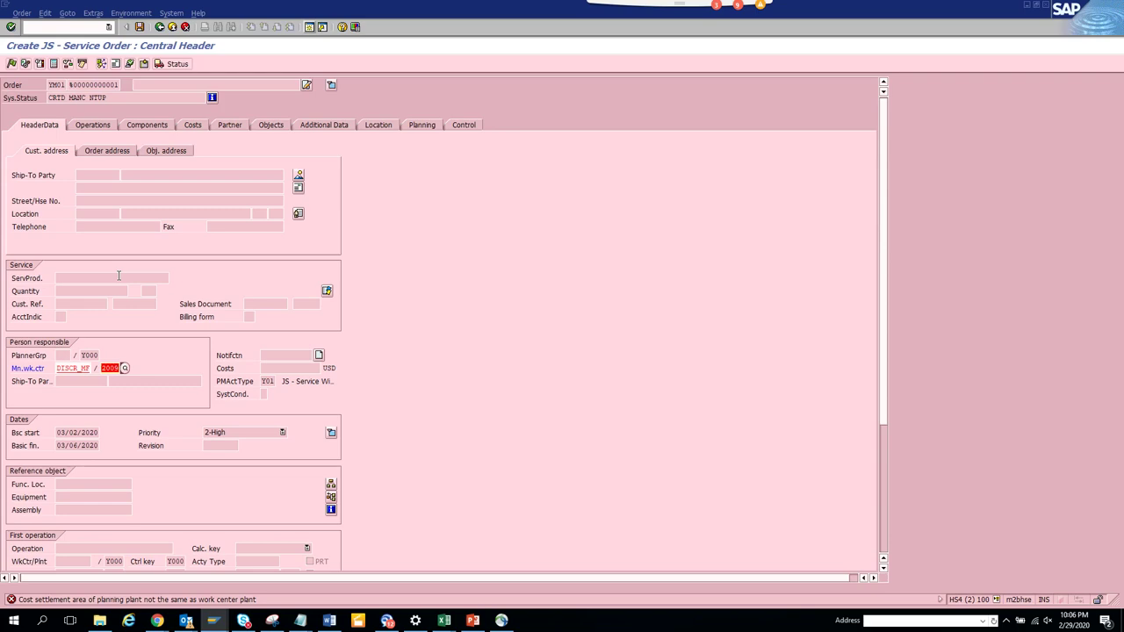
Check the plant in the displayed existing service order and set the new order's main work center plant to Y000
key(alt+Tab)
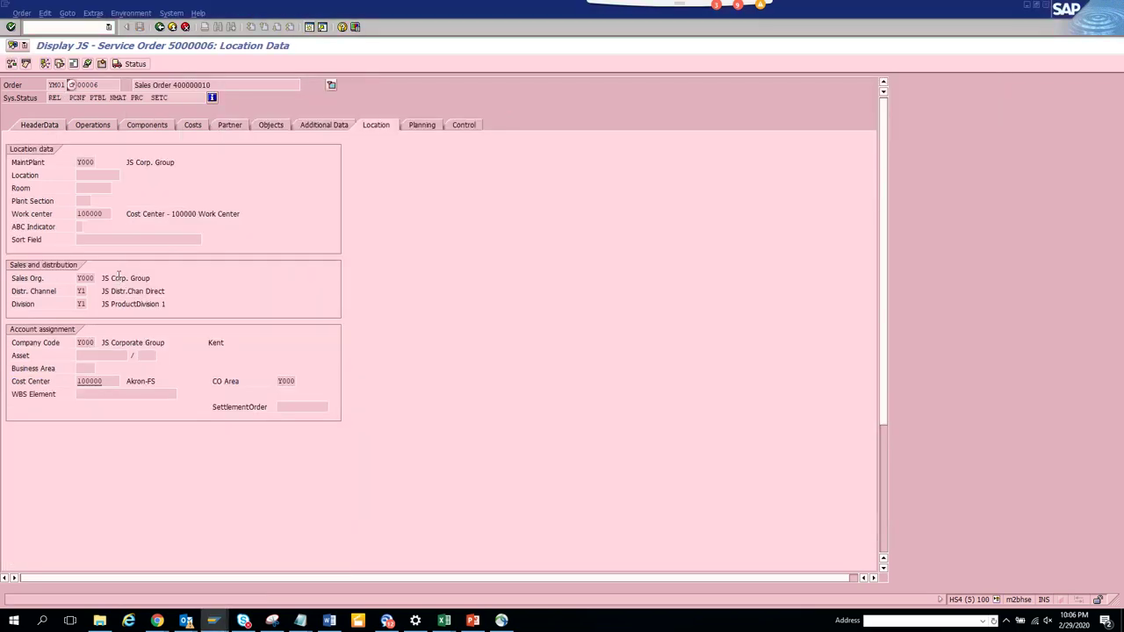
key(alt+Tab)
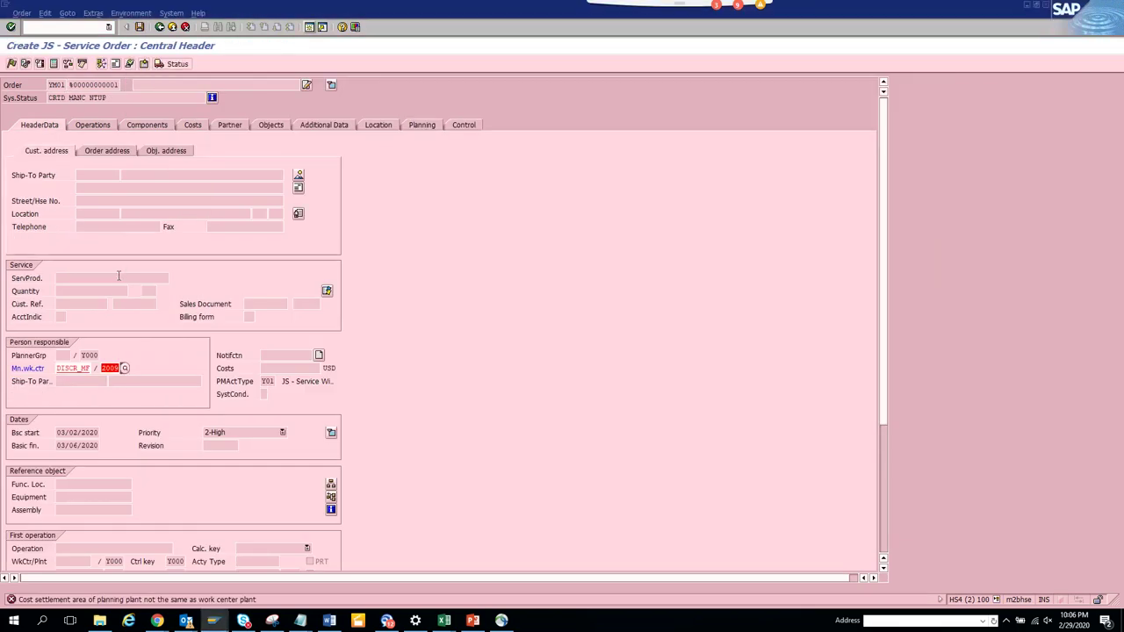
text(Y000)
key(Return)
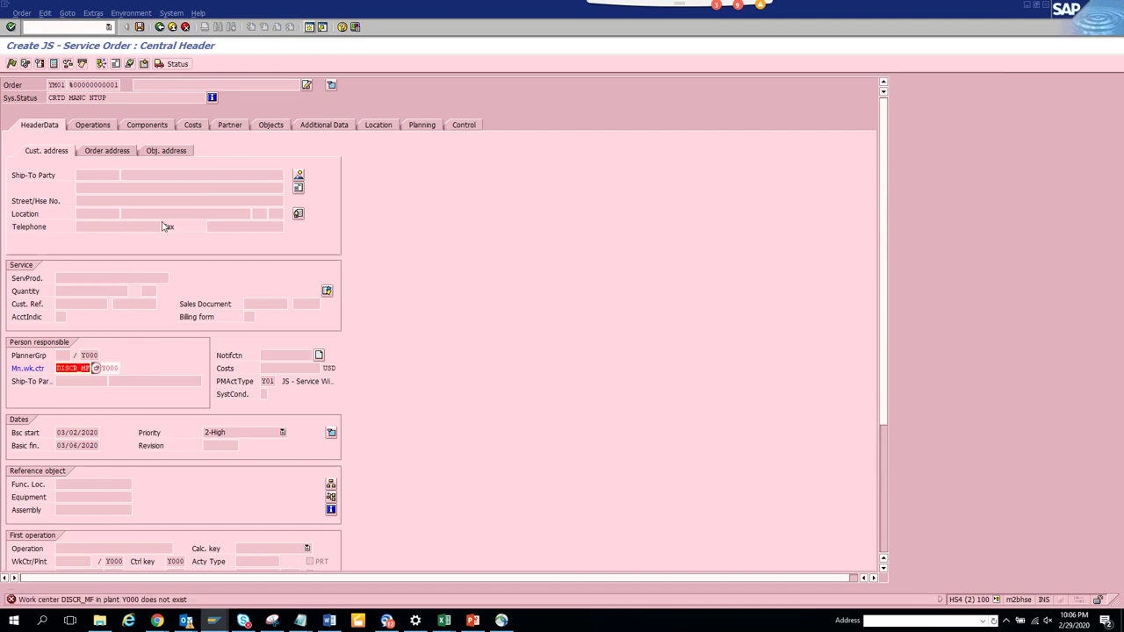
Look up the work centers of plant Y000 and choose 100000 as the main work center
click(92, 368)
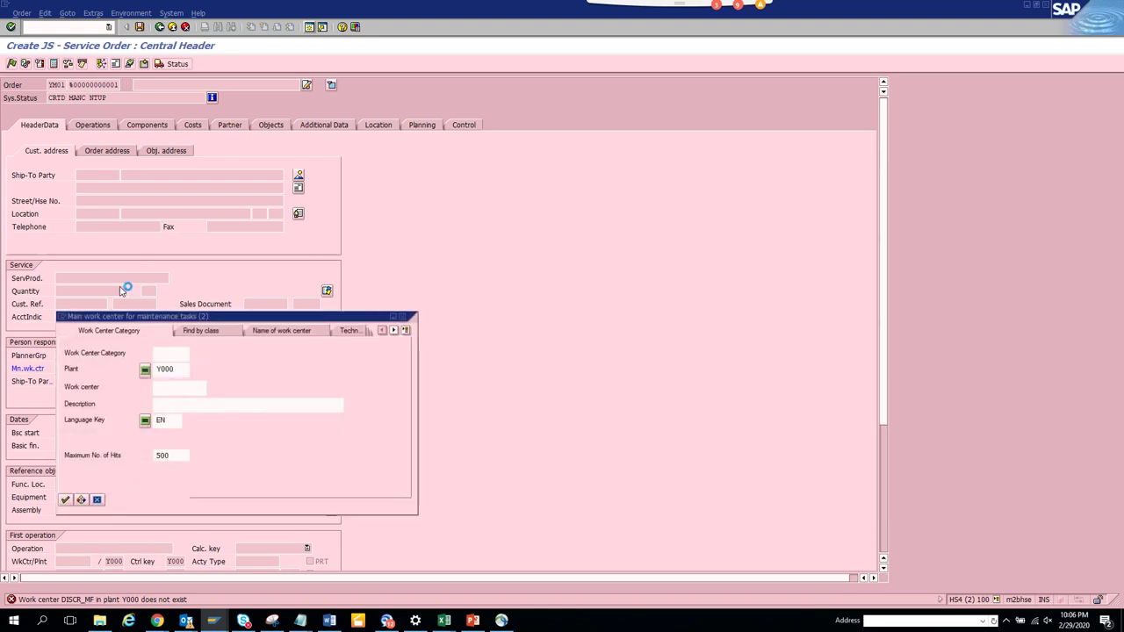
click(66, 501)
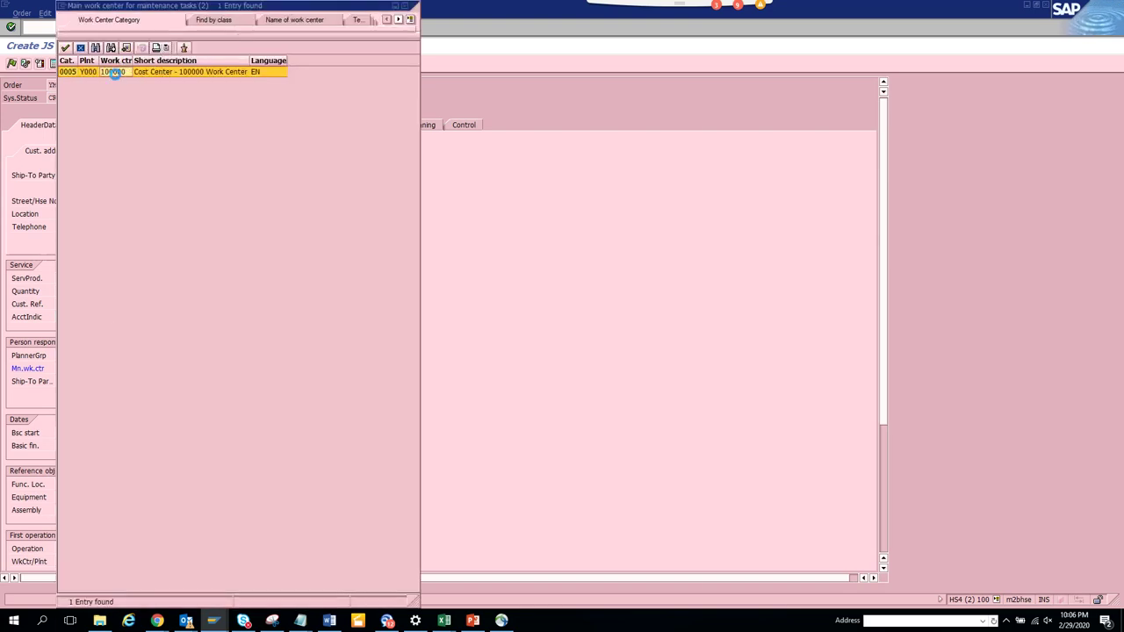
double_click(116, 72)
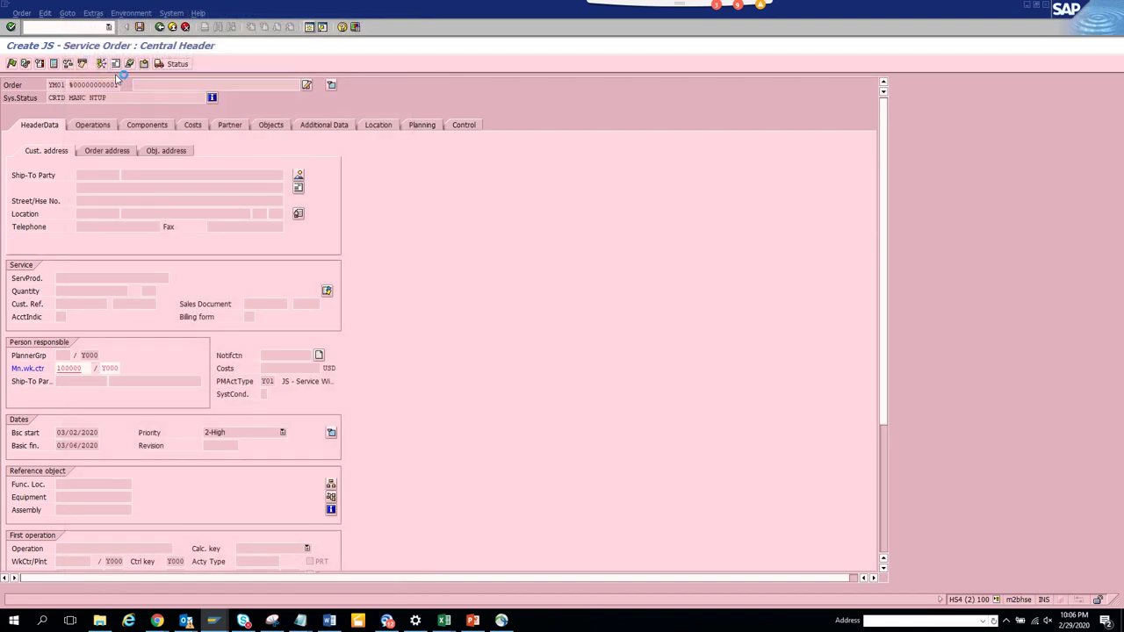
Open the user default values and set the default order type to YM01
click(123, 14)
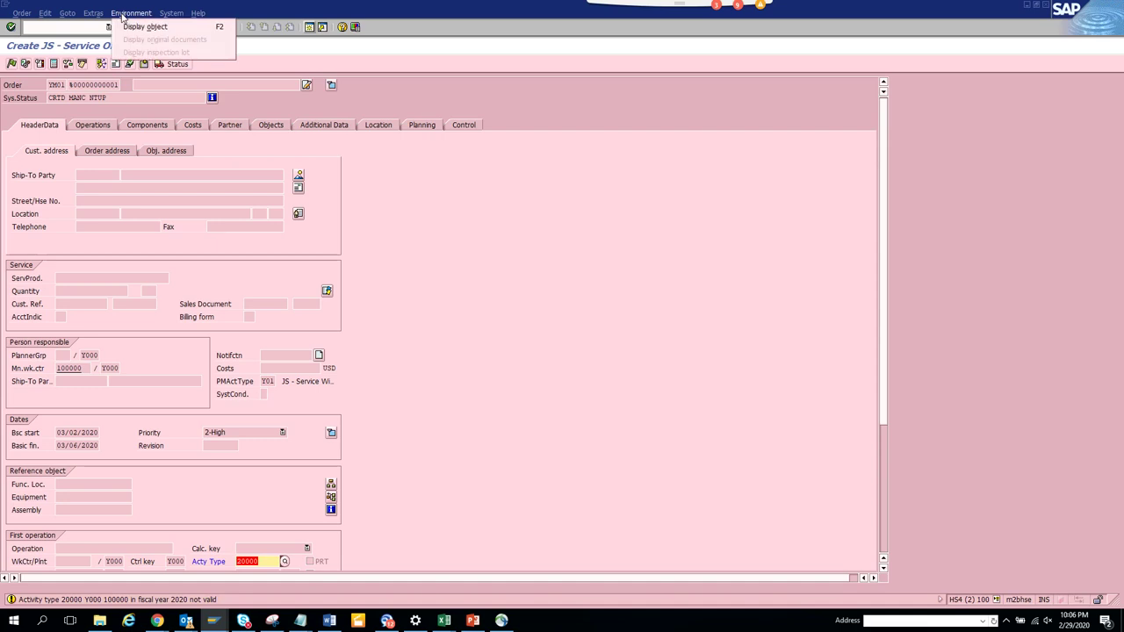
mouse_move(93, 13)
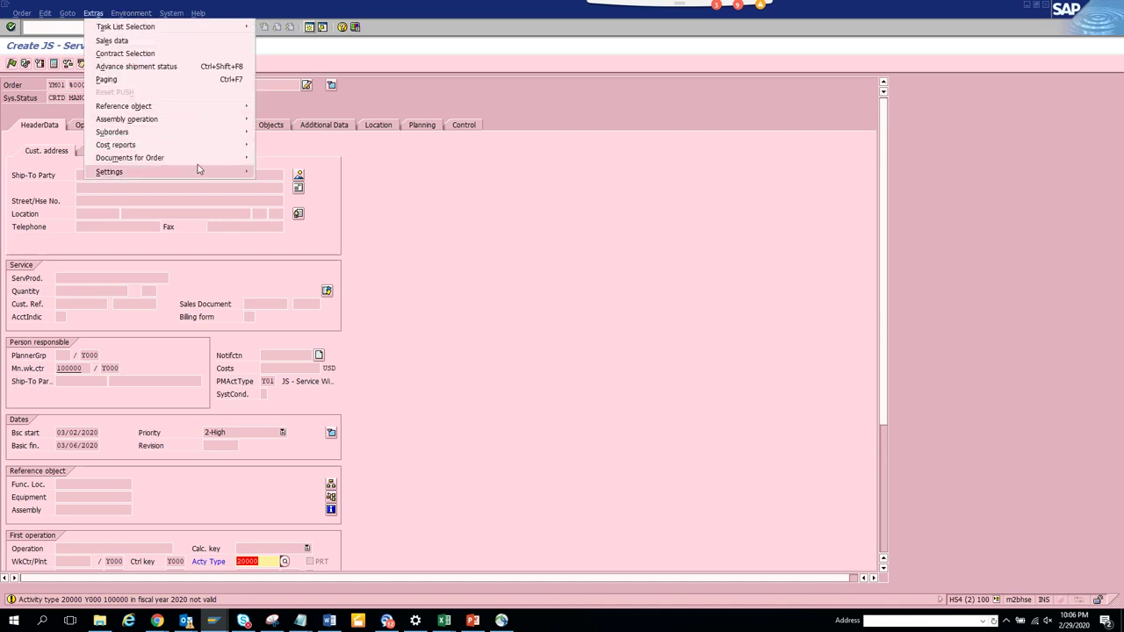
mouse_move(198, 172)
click(285, 184)
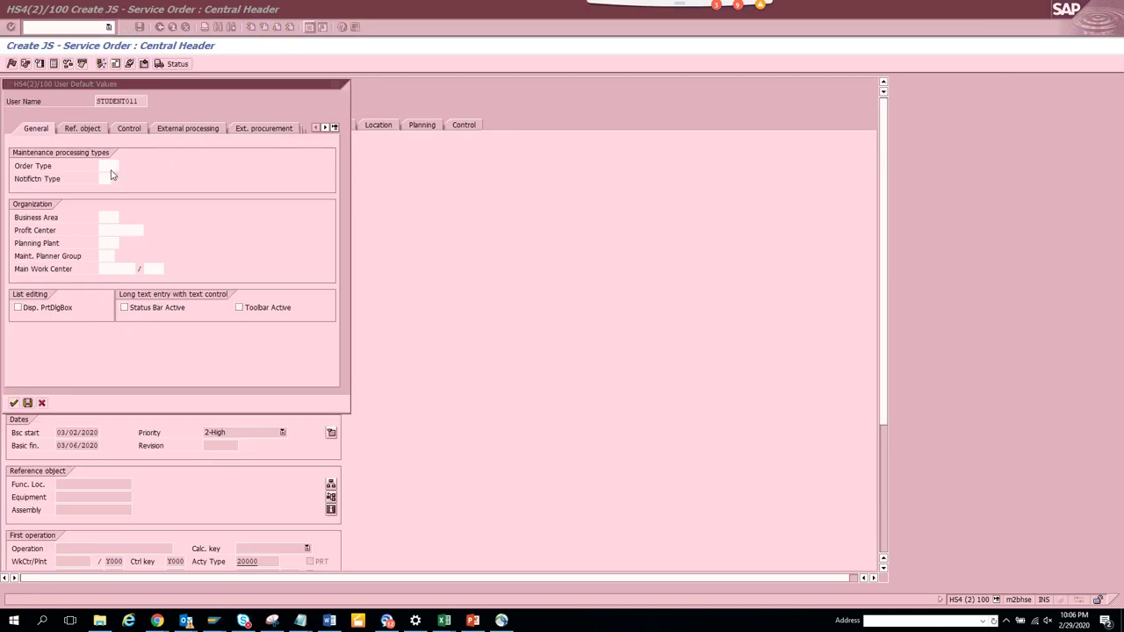
click(109, 167)
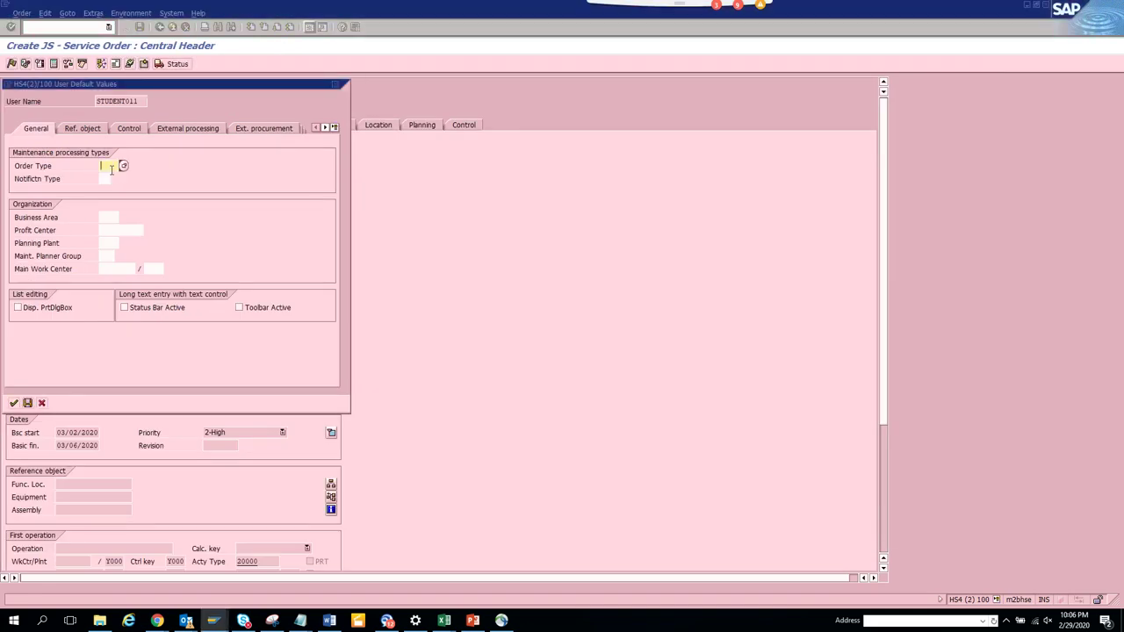
text(YM01)
click(114, 217)
drag(216, 86, 606, 47)
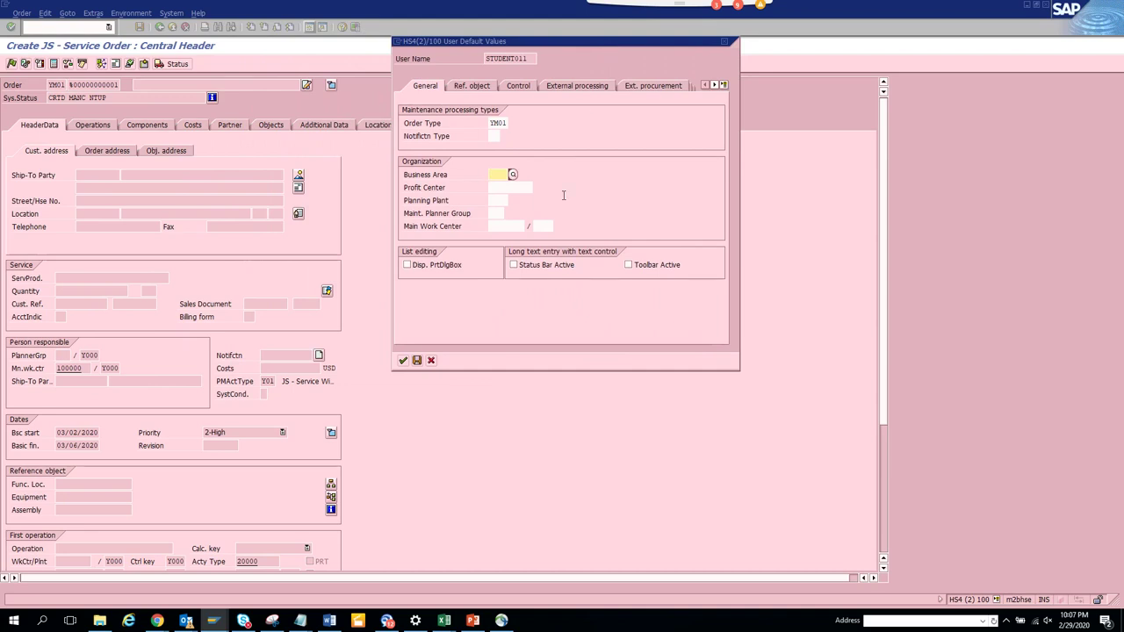
Set the default main work center to 100000 in plant Y000, then save and close the user default values
click(506, 227)
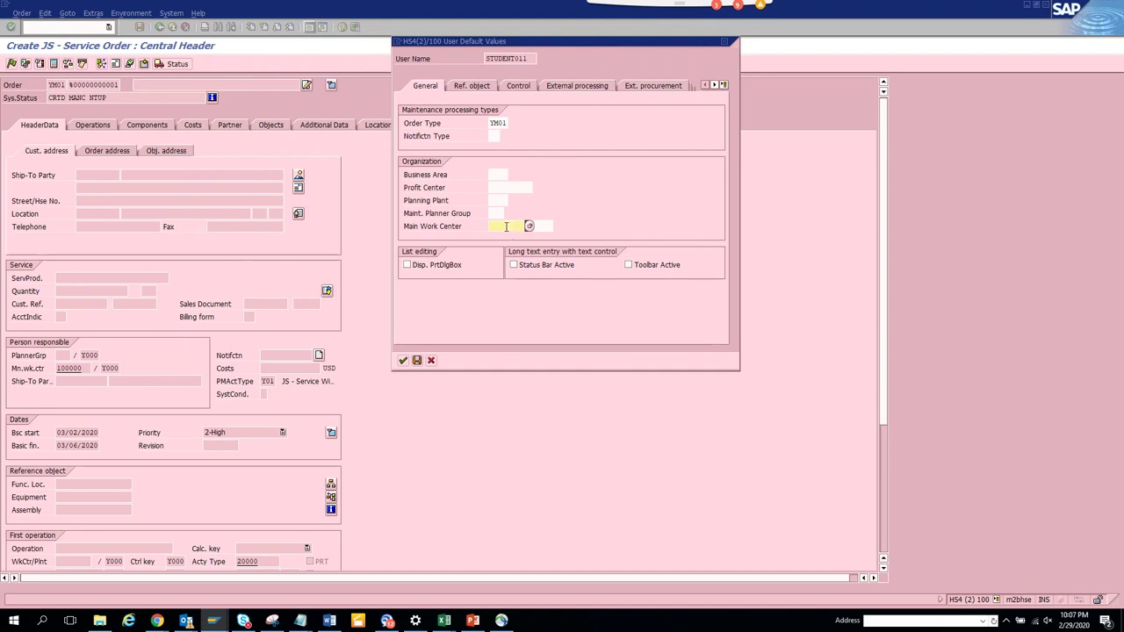
text(100000)
key(Tab)
text(y000)
click(418, 362)
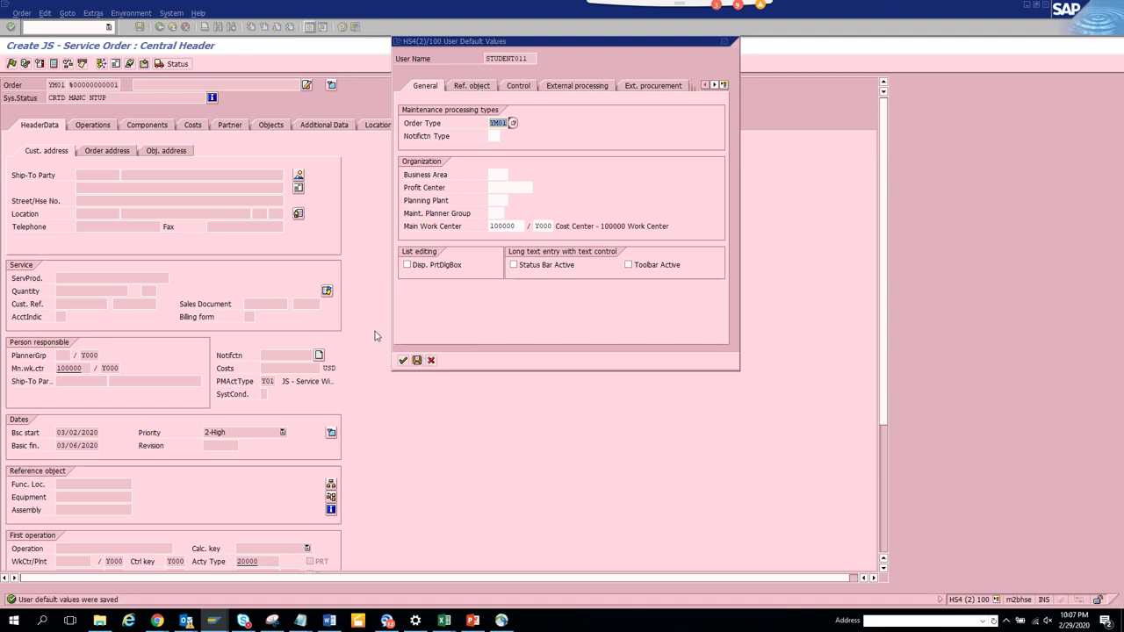
click(402, 361)
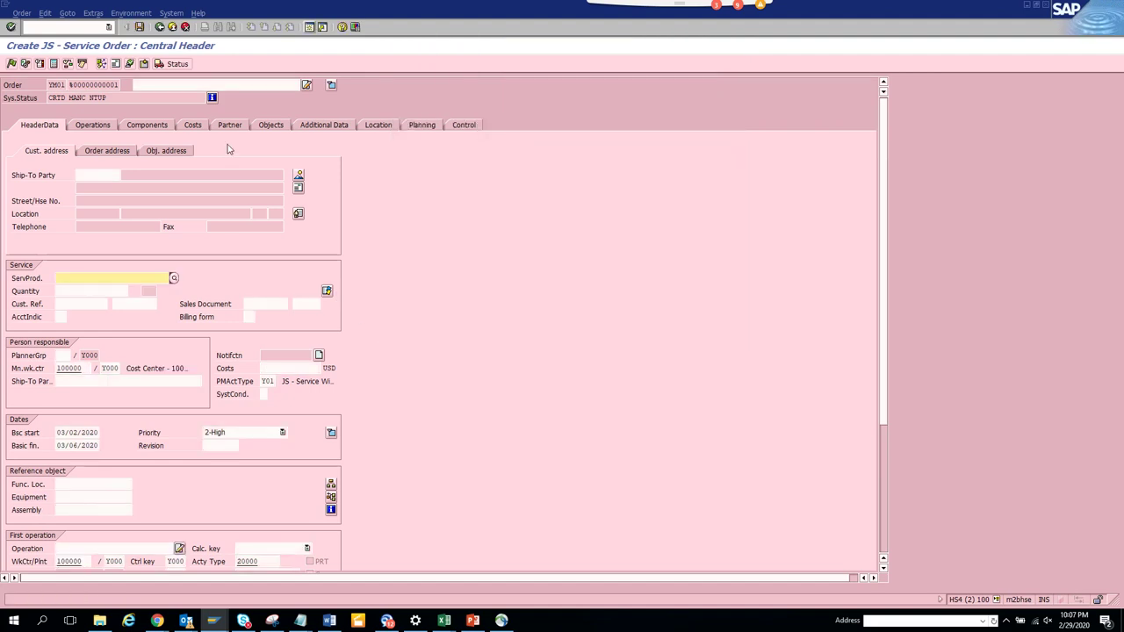
Exit the order without saving it and start a new one with transaction iw31
click(161, 28)
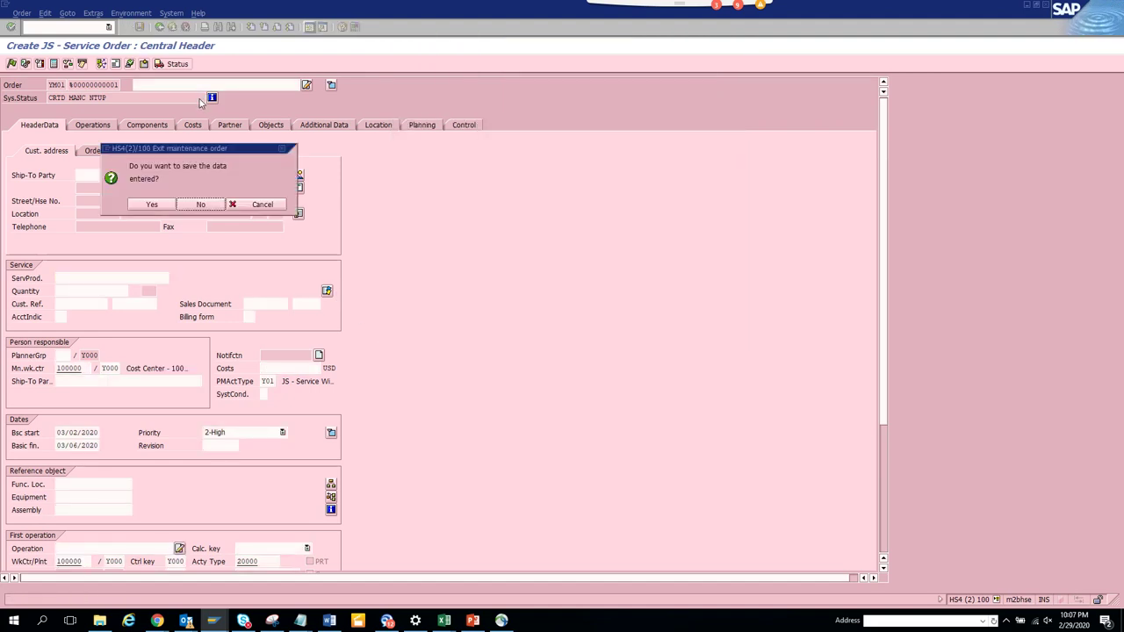
click(201, 204)
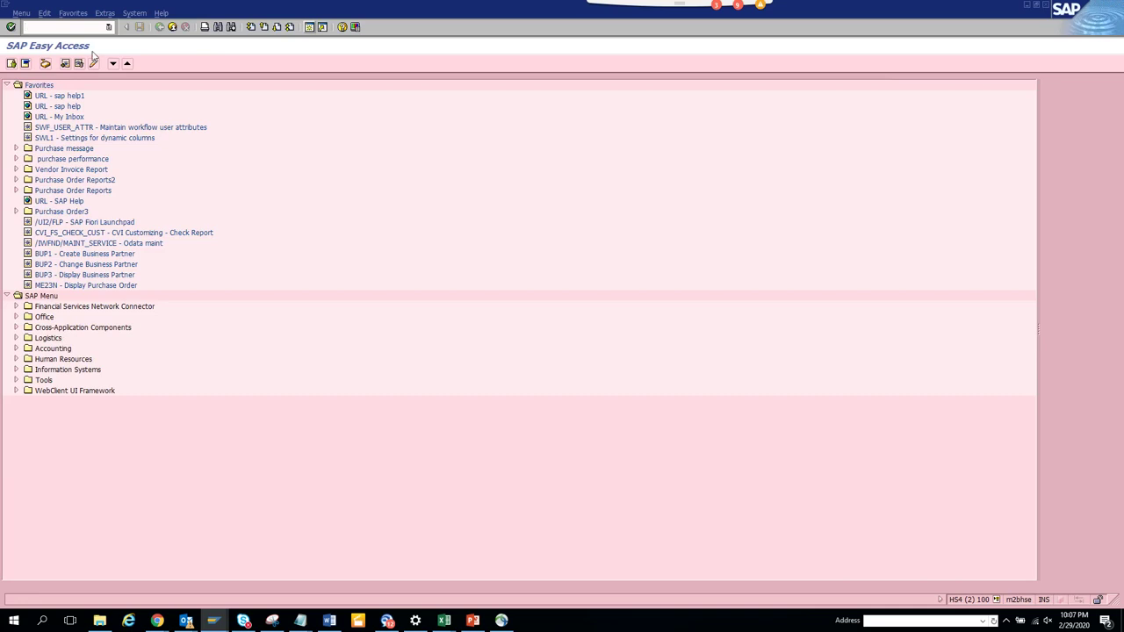
text(iw31)
key(Return)
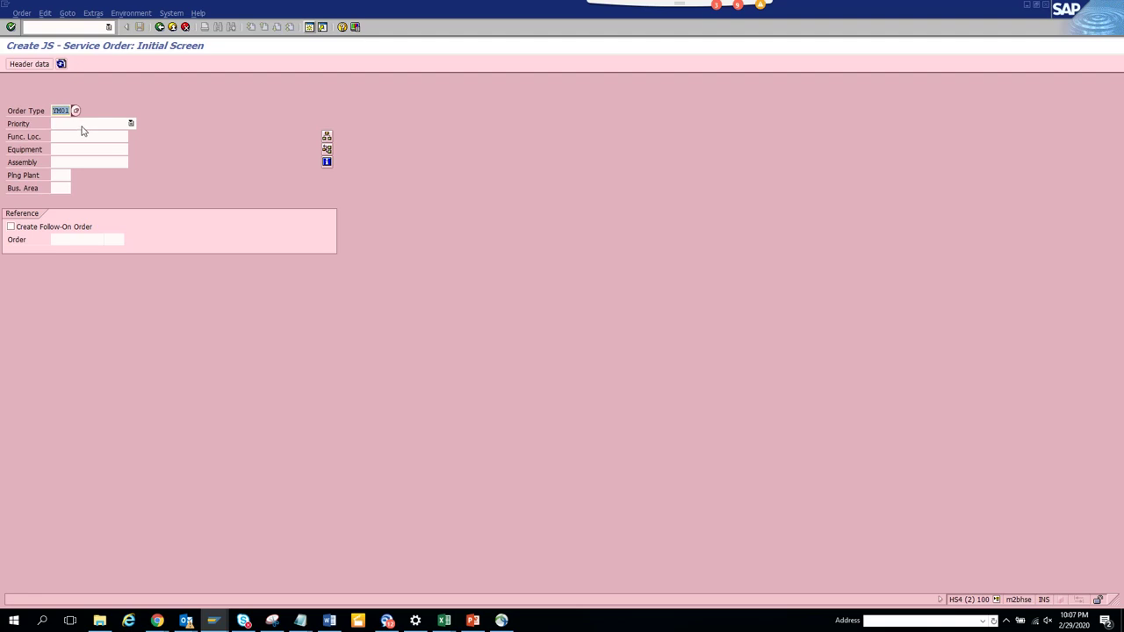
Give the new order priority 2-High, planning plant Y000 and business area 0003, and continue to its central header
click(82, 130)
click(81, 133)
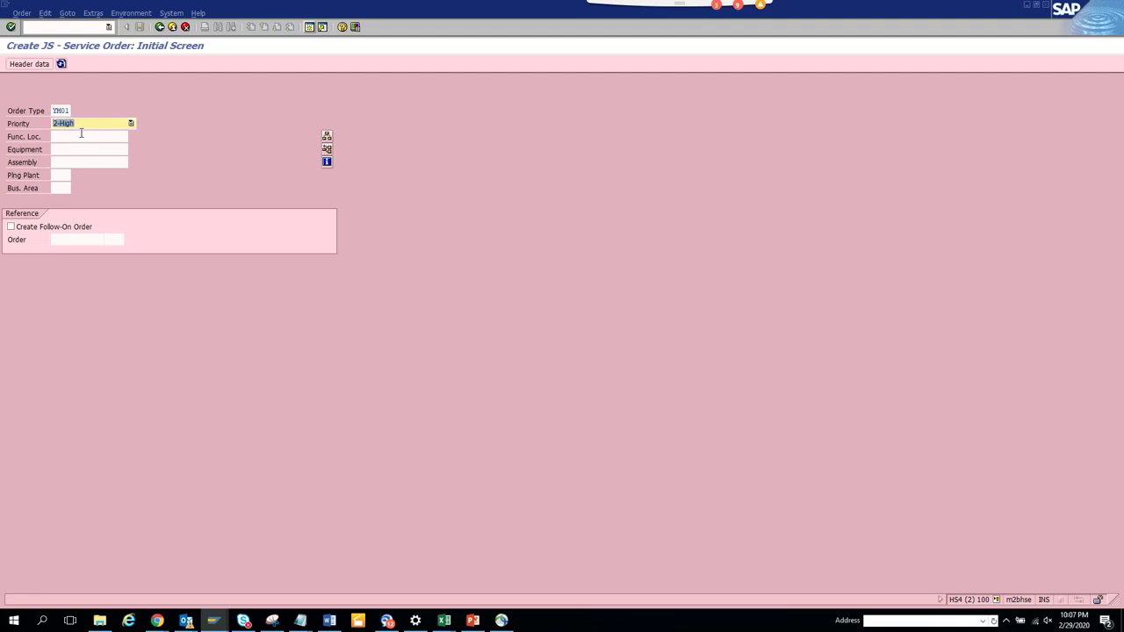
click(63, 175)
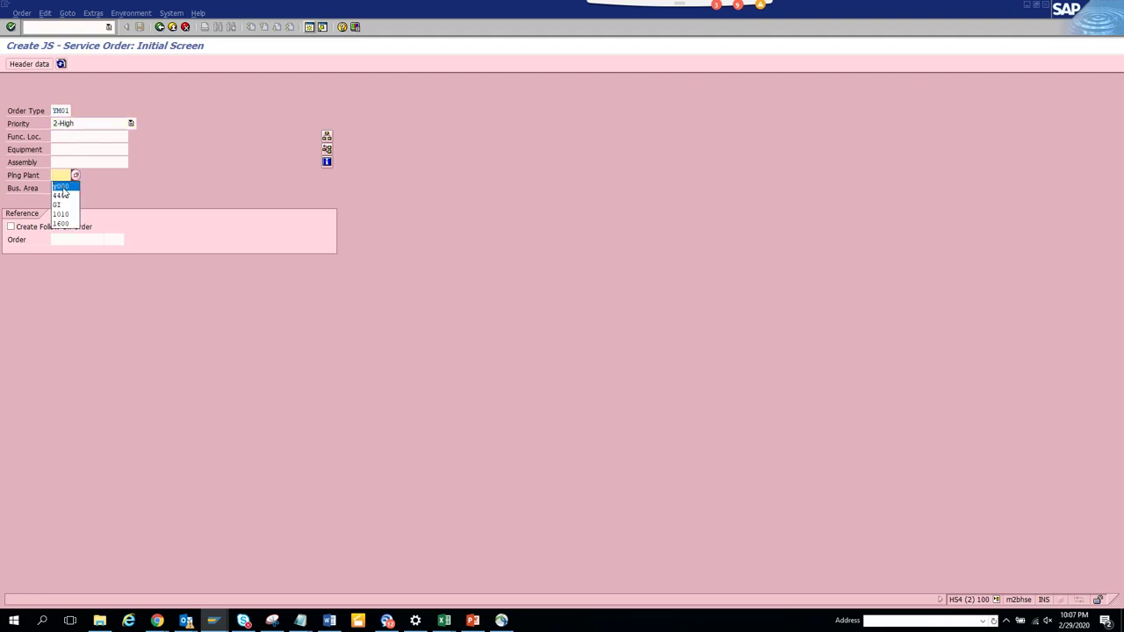
click(61, 187)
click(63, 188)
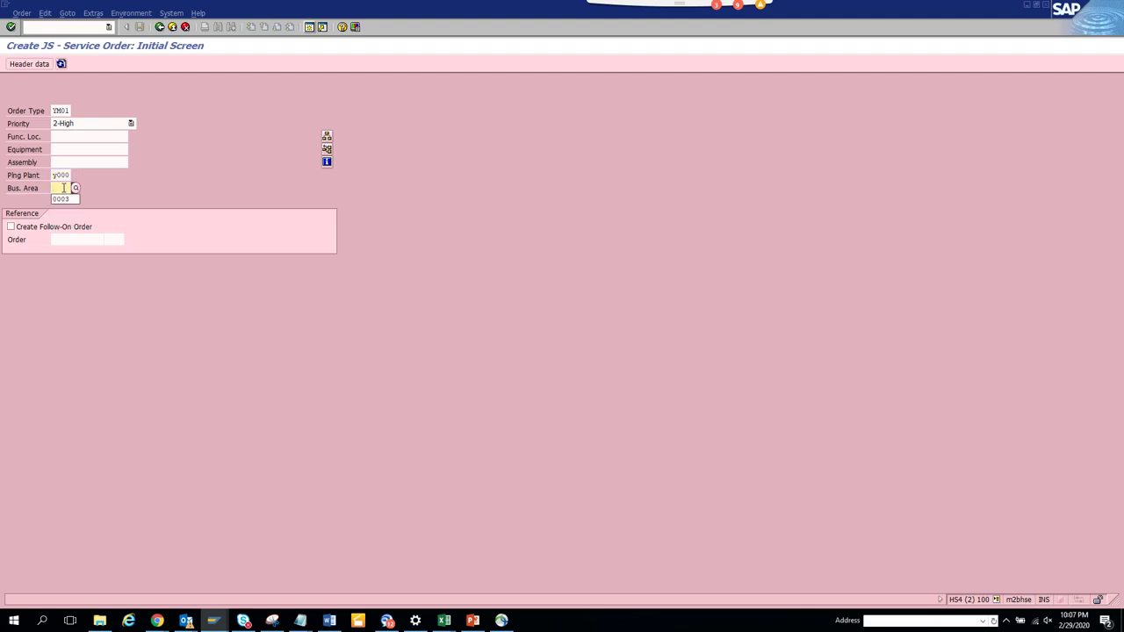
click(64, 199)
key(Return)
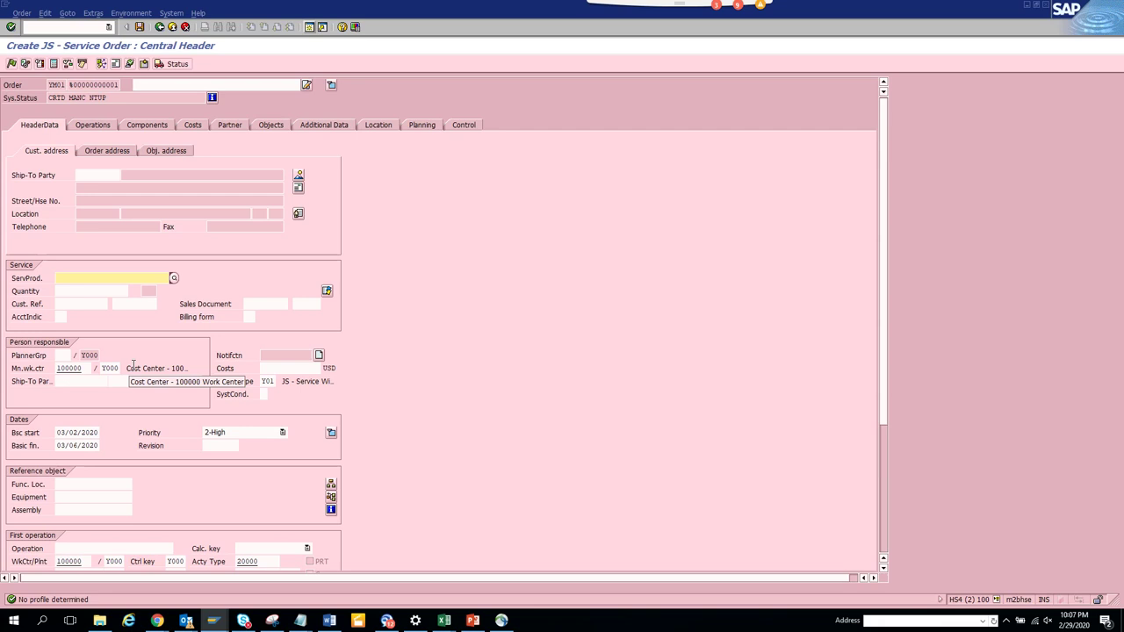
Open the user default values from the order, examine the general and control defaults and the list of other categories, and close them without saving
click(101, 15)
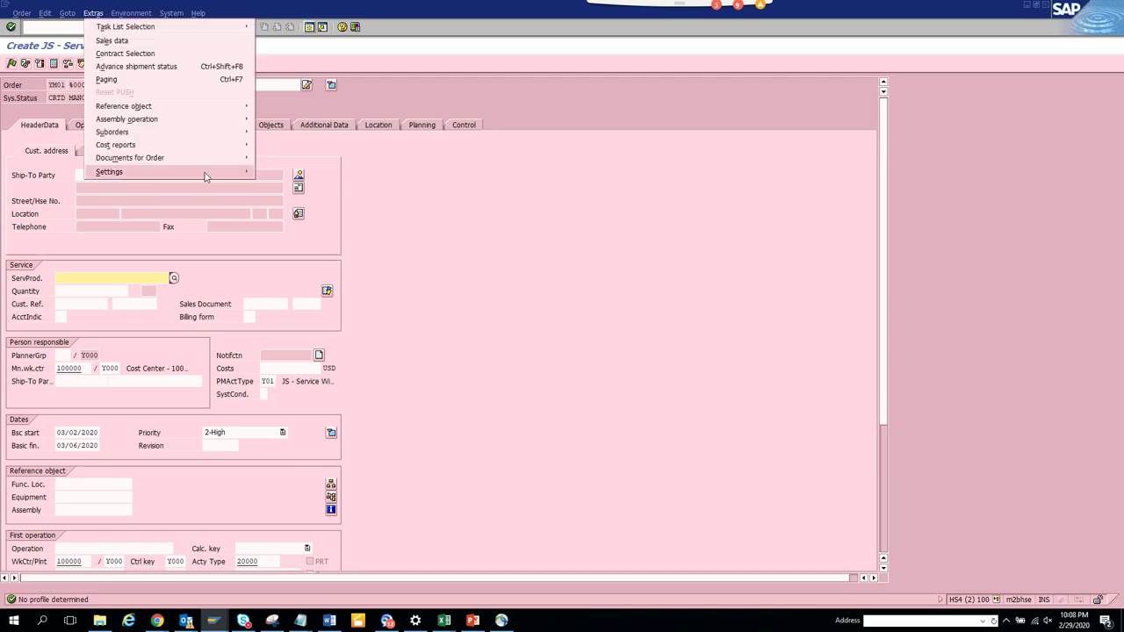
mouse_move(215, 172)
click(289, 185)
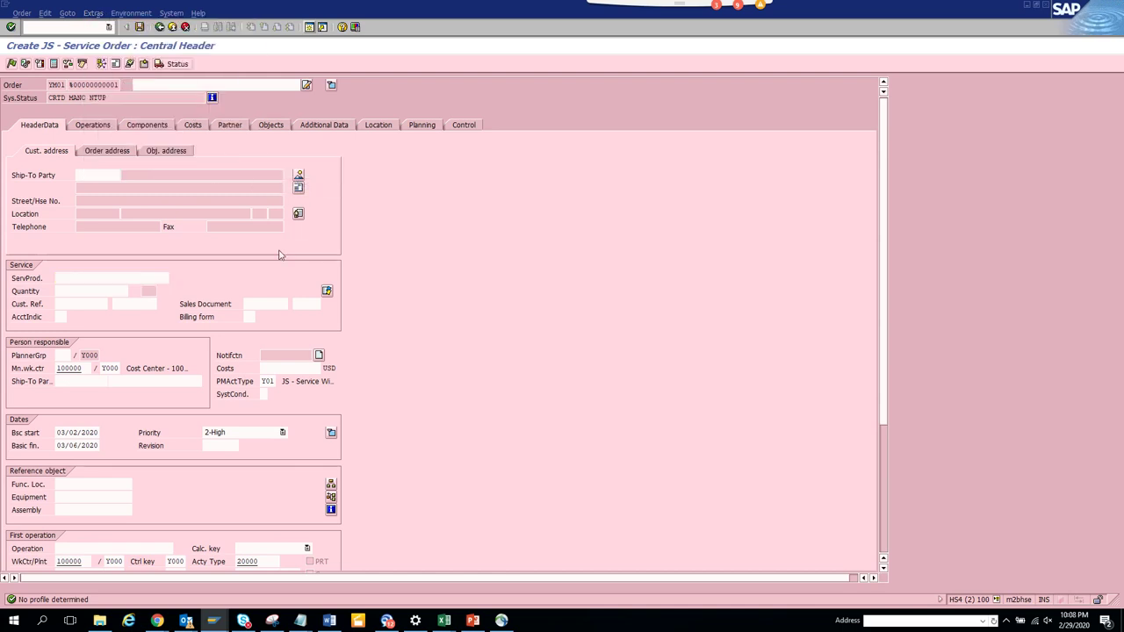
key(Return)
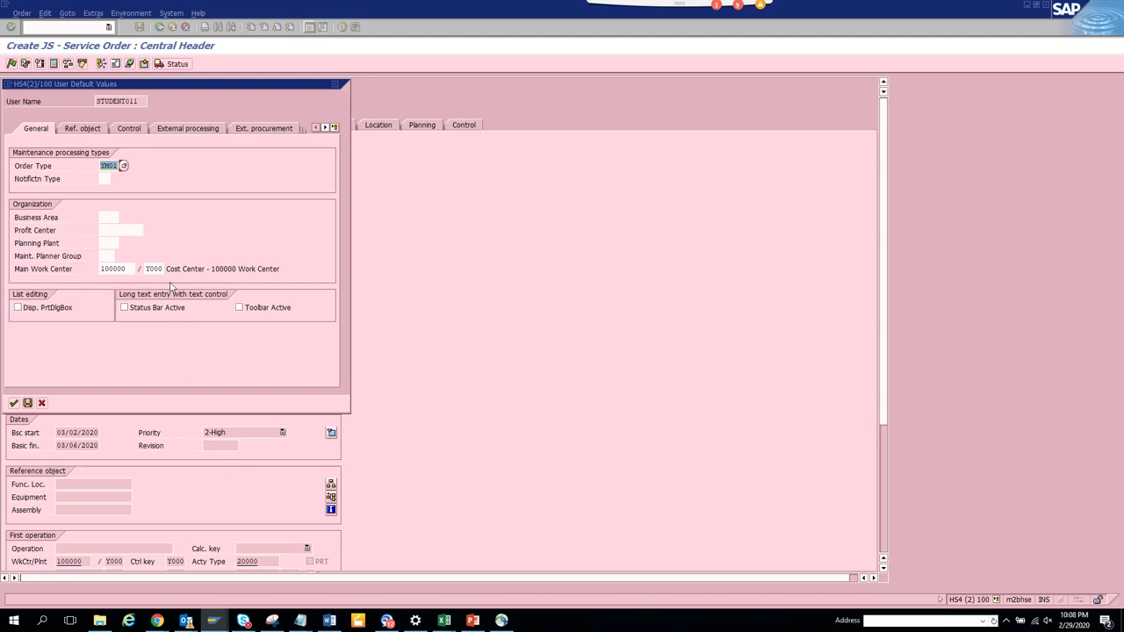
click(79, 132)
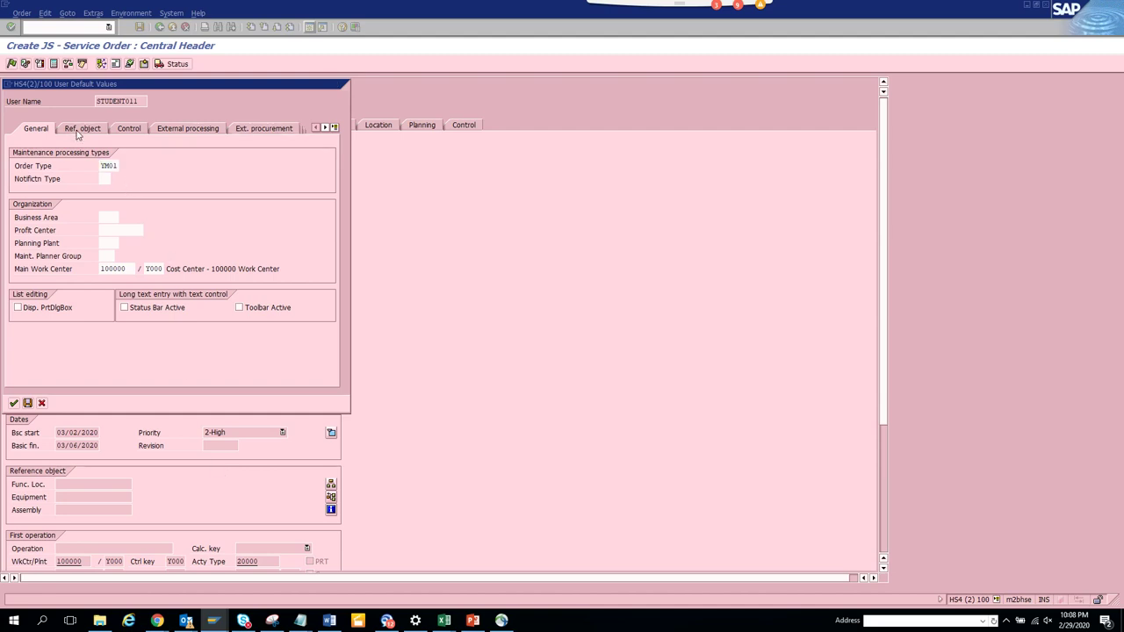
click(130, 131)
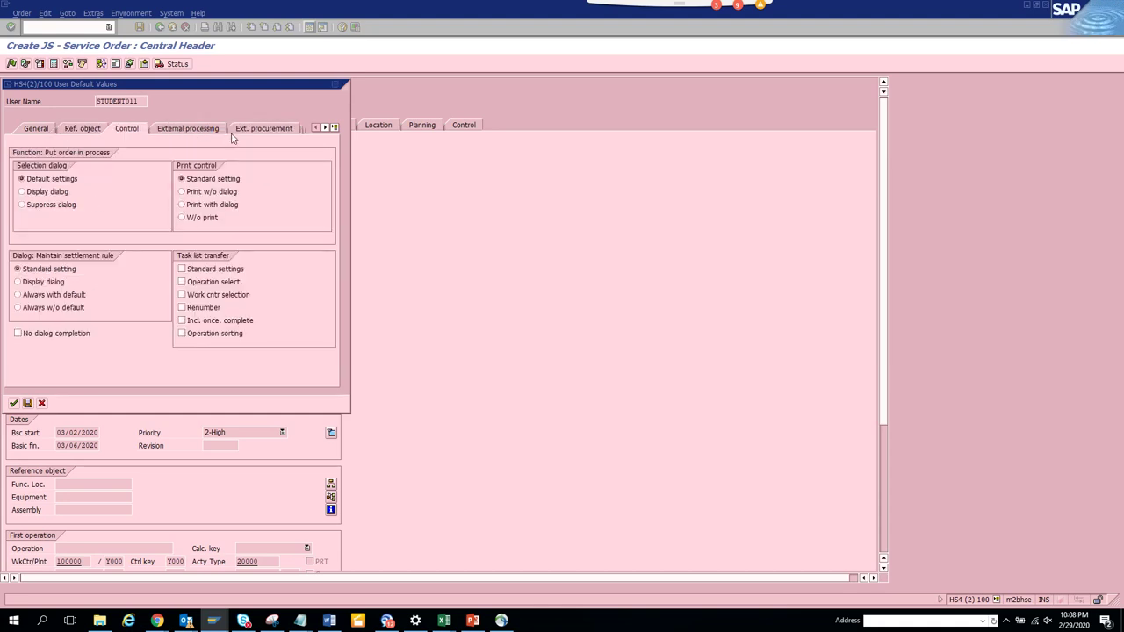
click(335, 128)
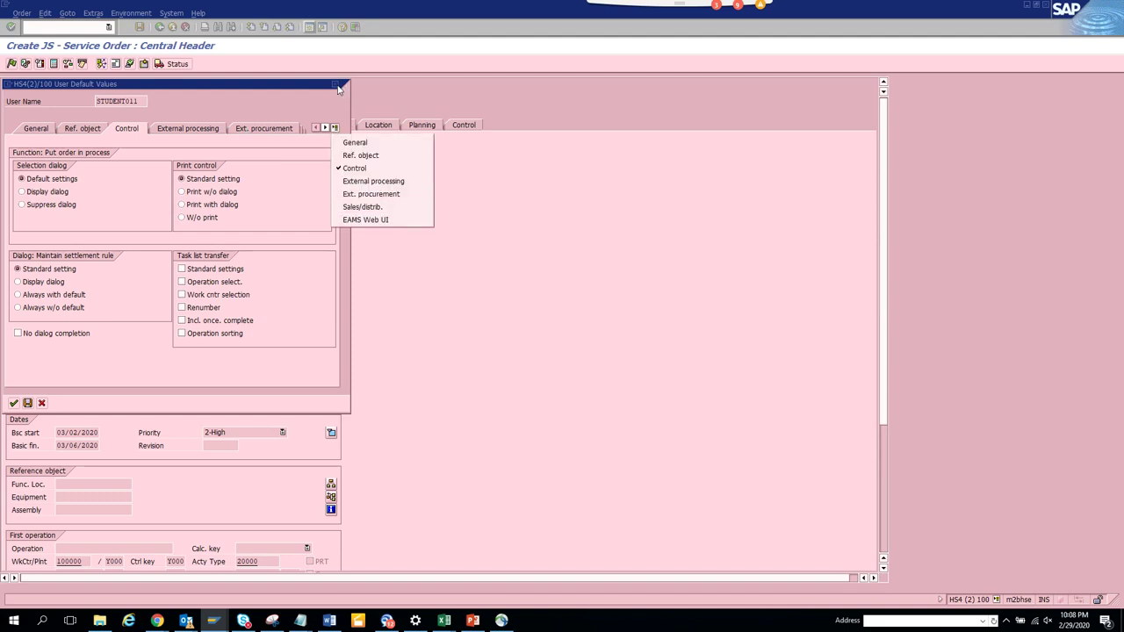
click(337, 87)
click(337, 86)
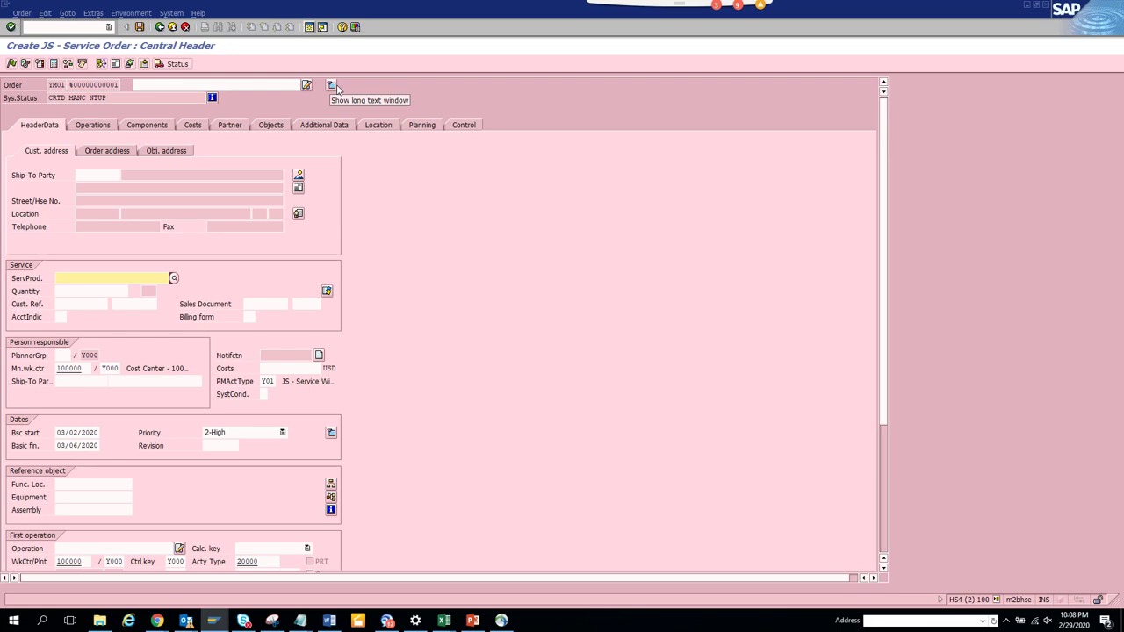
key(alt+Tab)
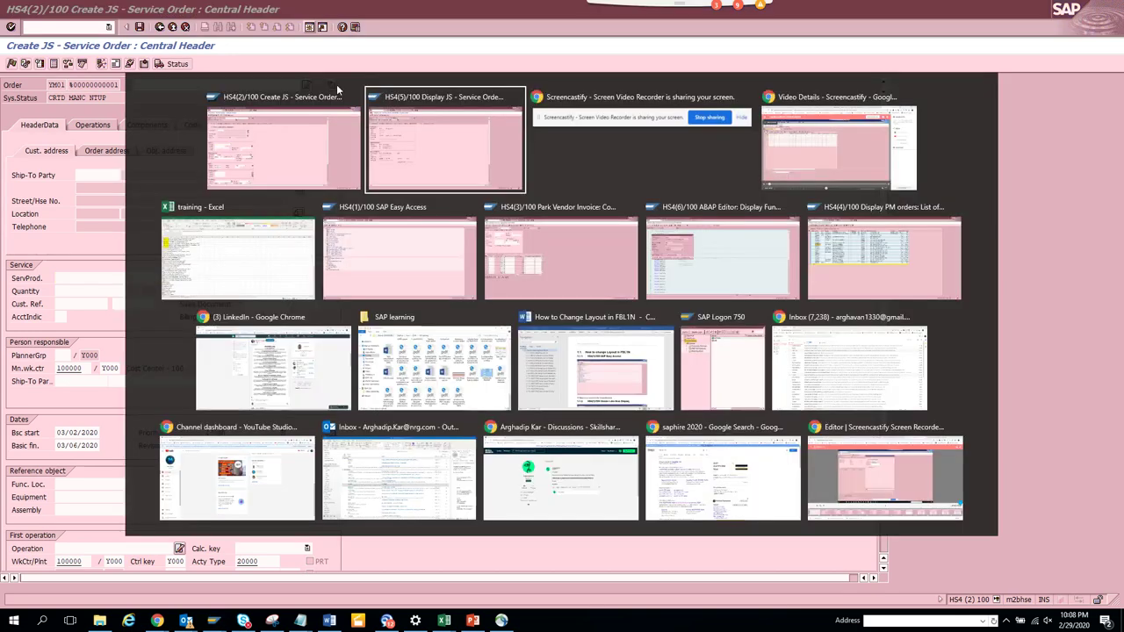